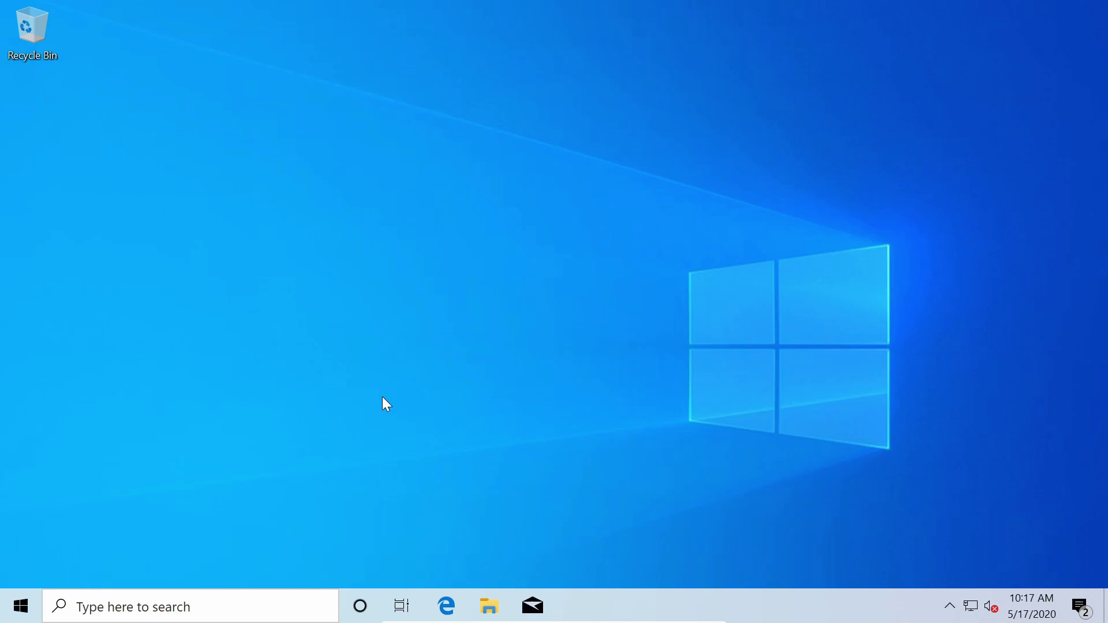
- Launch Disk Management from a 'disk man' search and open the C: partition's context menu
{"action": "left_click", "coordinate": [25, 606]}
{"action": "type", "text": "disk"}
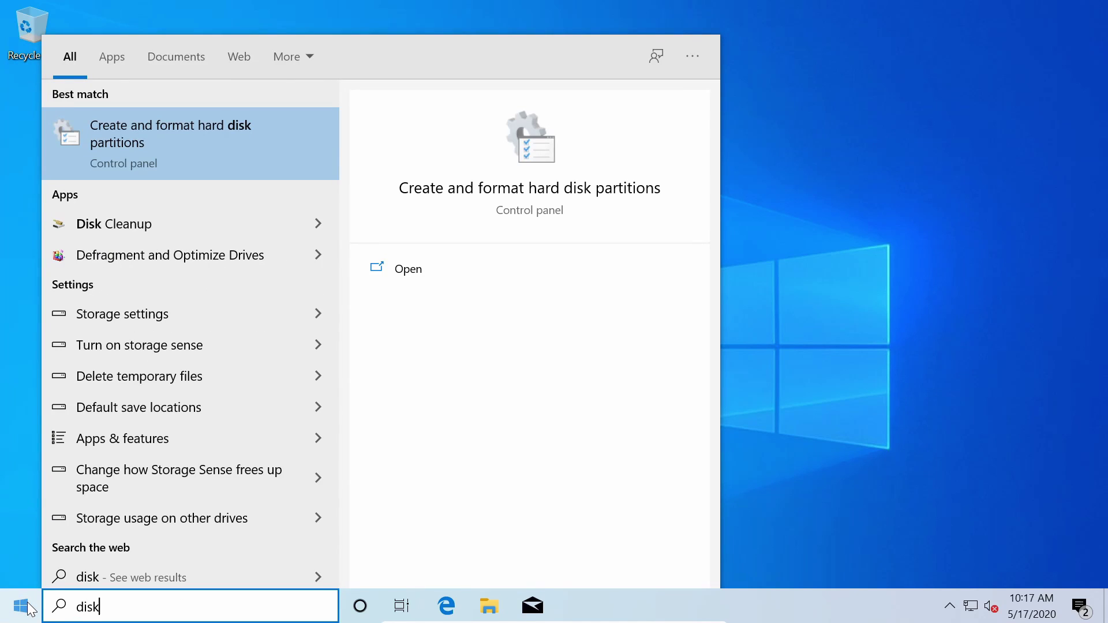
{"action": "type", "text": " man"}
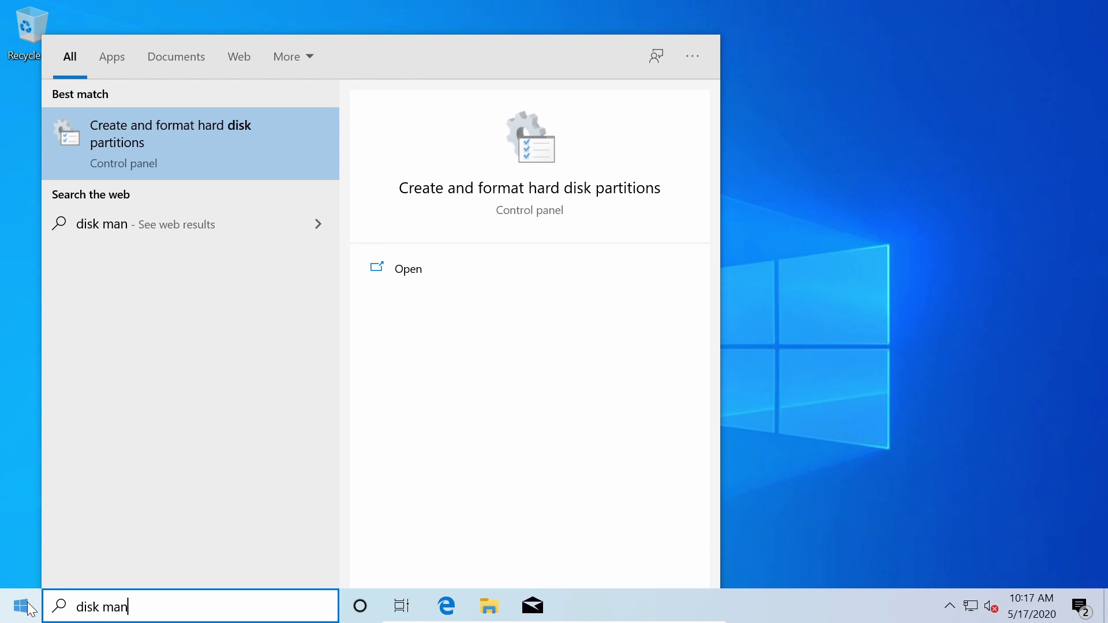
{"action": "key", "text": "Return"}
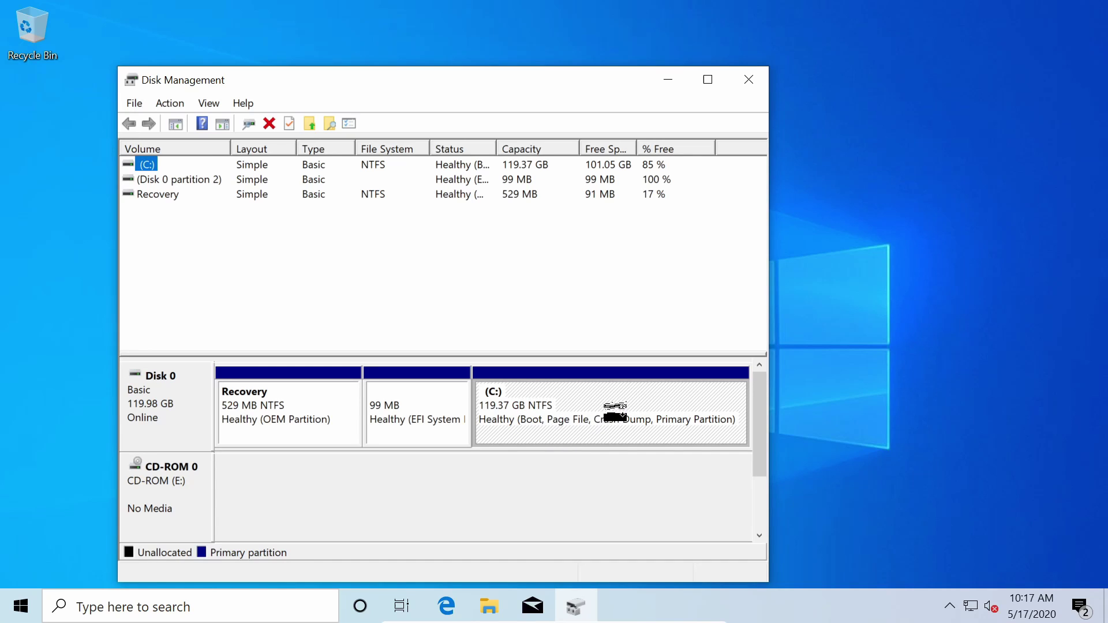
{"action": "left_click", "coordinate": [635, 418]}
{"action": "right_click", "coordinate": [637, 413]}
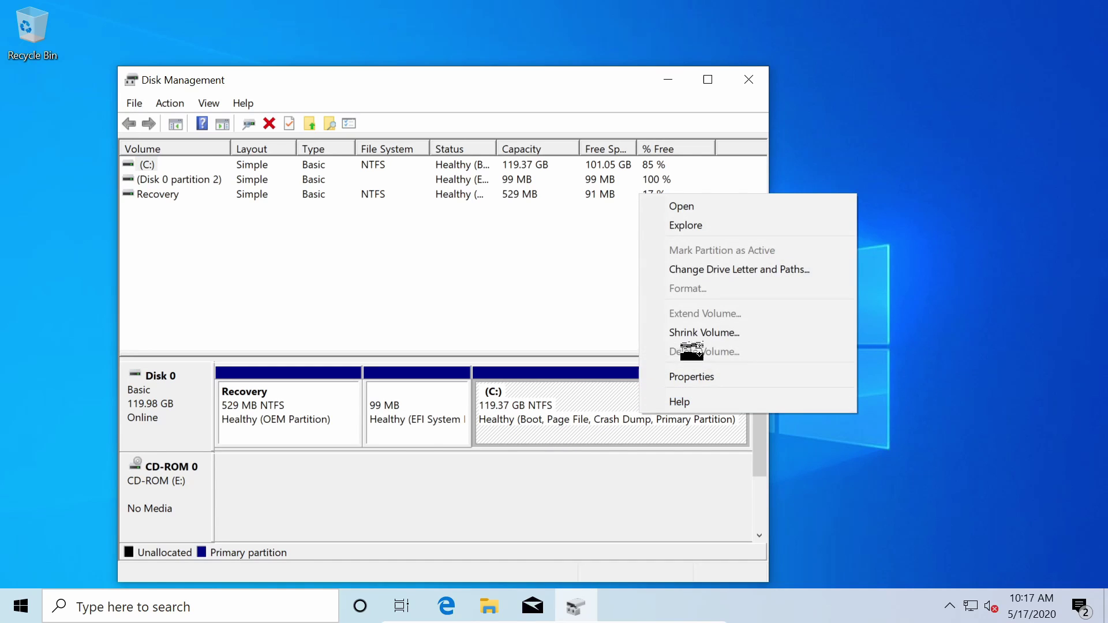
- Shrink C: by 60000 MB to 60.77 GB and select the resulting 58.60 GB Unallocated block
{"action": "left_click", "coordinate": [706, 333]}
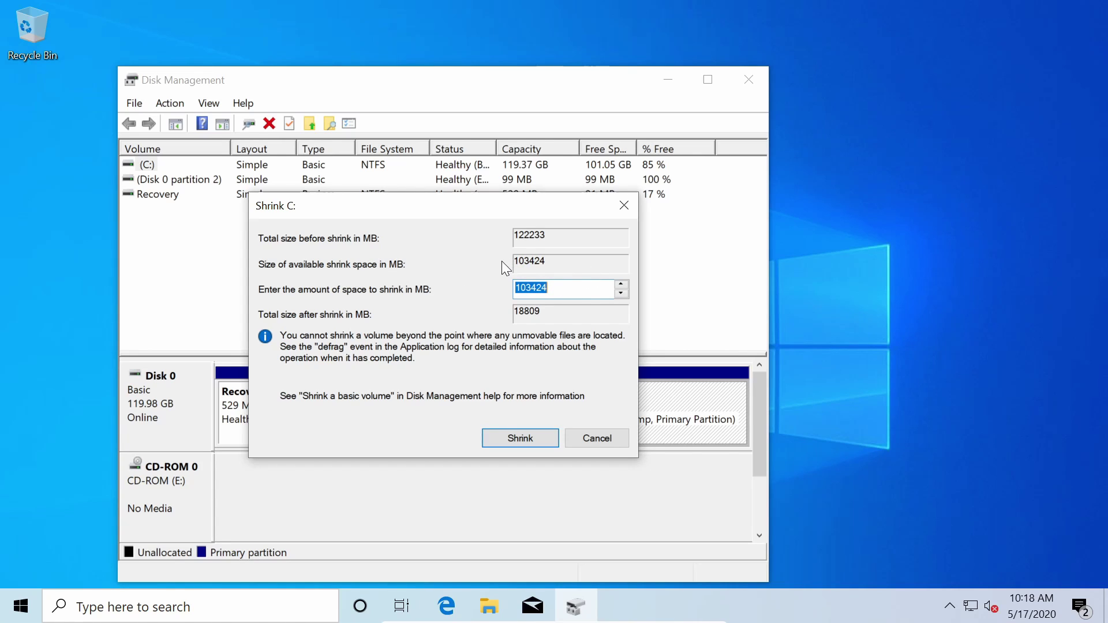
{"action": "key", "text": "BackSpace"}
{"action": "key", "text": "BackSpace"}
{"action": "key", "text": "BackSpace"}
{"action": "key", "text": "BackSpace"}
{"action": "key", "text": "BackSpace"}
{"action": "key", "text": "BackSpace"}
{"action": "type", "text": "60000"}
{"action": "left_click", "coordinate": [520, 438]}
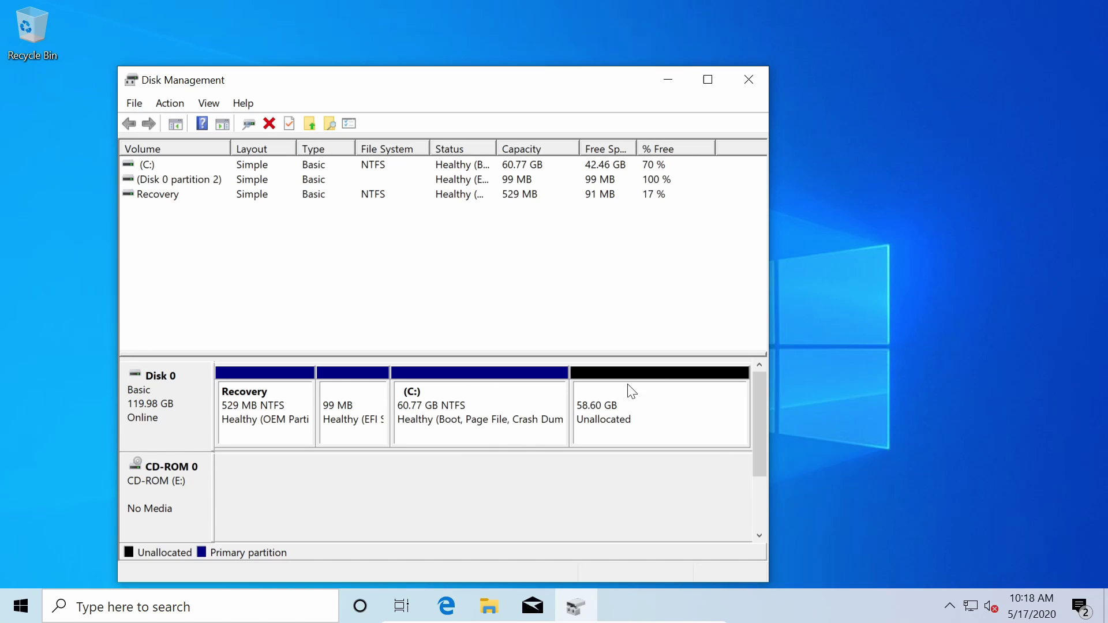
{"action": "left_click", "coordinate": [649, 415]}
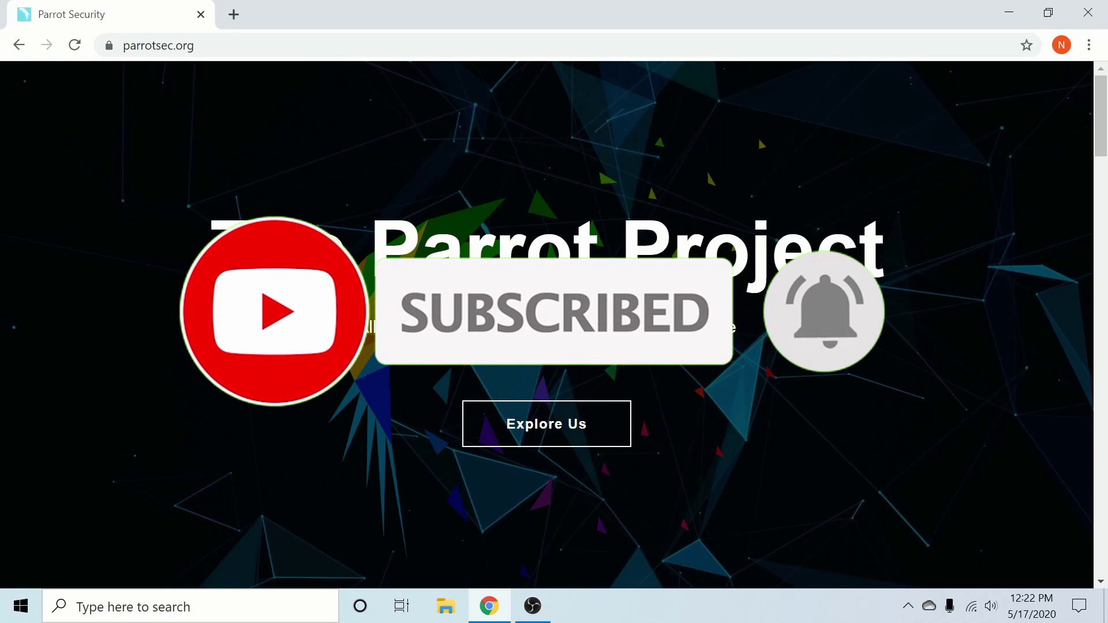
- Filter parrotsec.org's download page to Security editions and direct-download the Parrot Security MATE ISO
{"action": "scroll", "coordinate": [547, 324], "scroll_direction": "down", "scroll_amount": 4}
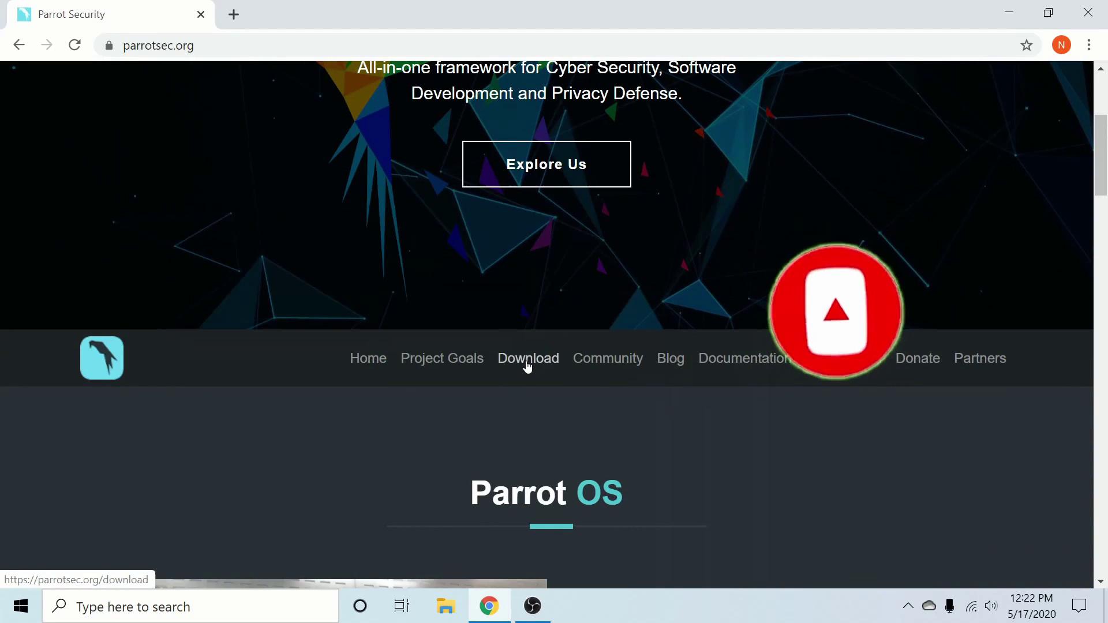
{"action": "left_click", "coordinate": [527, 358]}
{"action": "scroll", "coordinate": [383, 306], "scroll_direction": "down", "scroll_amount": 10}
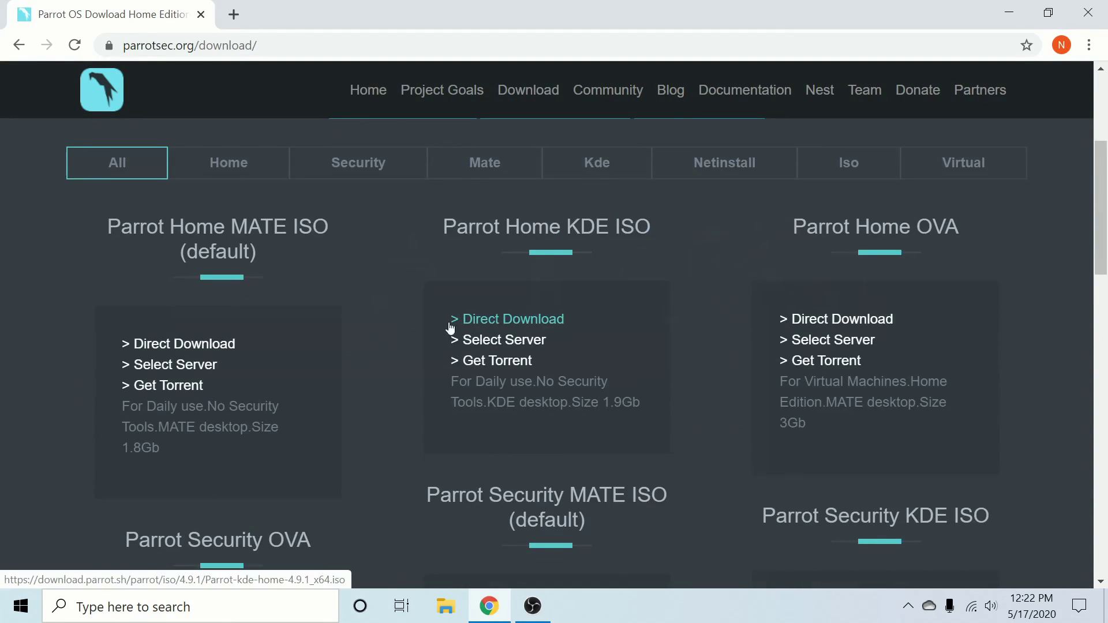
{"action": "scroll", "coordinate": [382, 346], "scroll_direction": "up", "scroll_amount": 4}
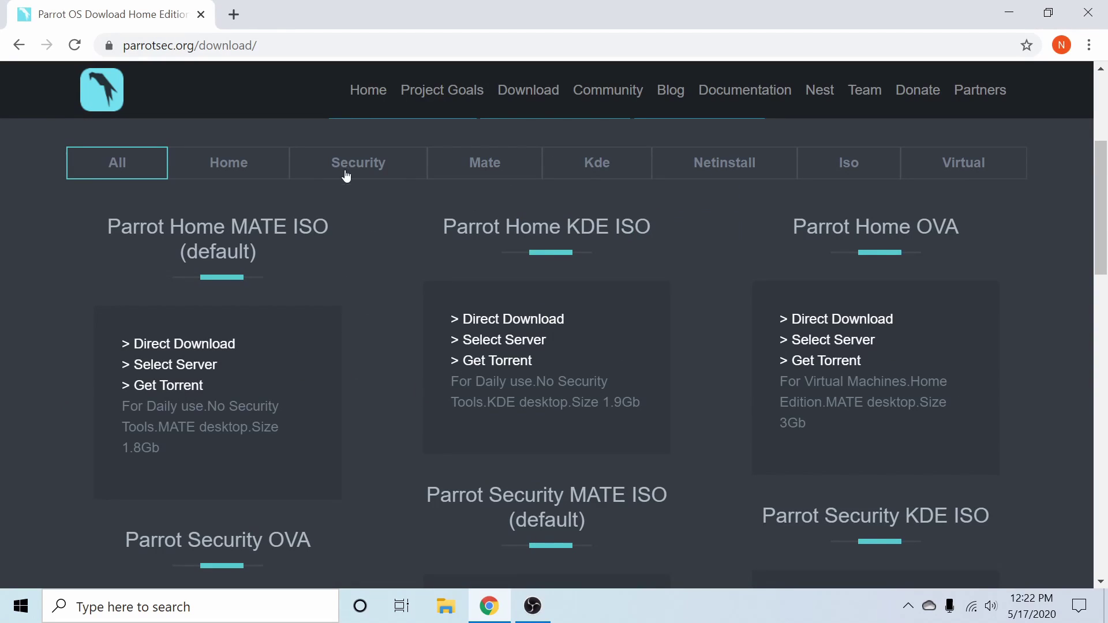
{"action": "left_click", "coordinate": [364, 166]}
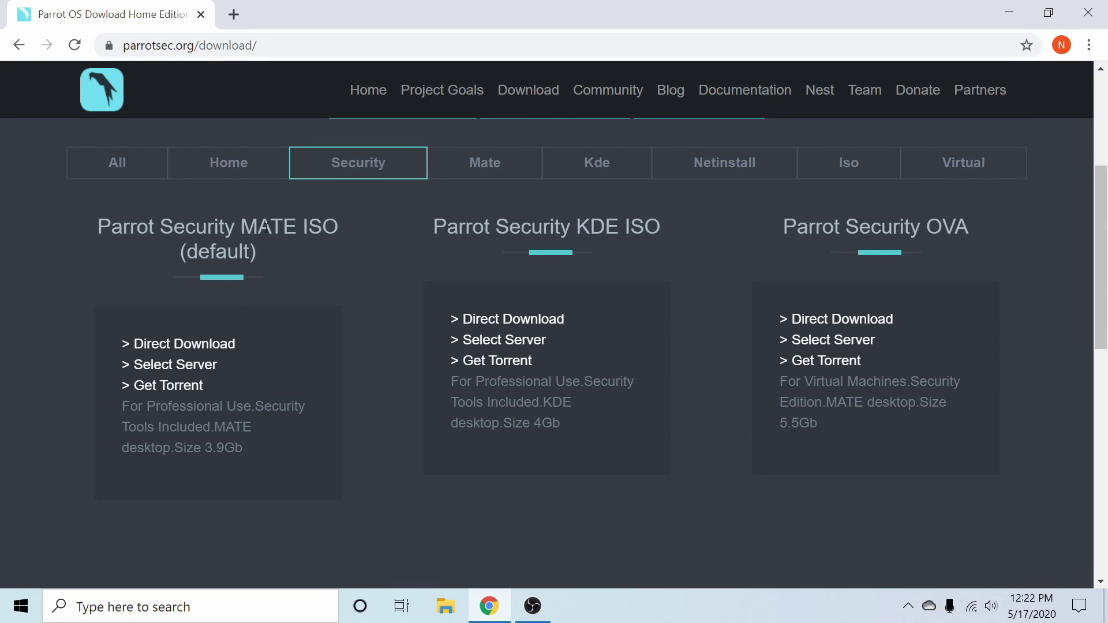
{"action": "left_click_drag", "start_coordinate": [234, 227], "coordinate": [154, 227]}
{"action": "left_click", "coordinate": [182, 248]}
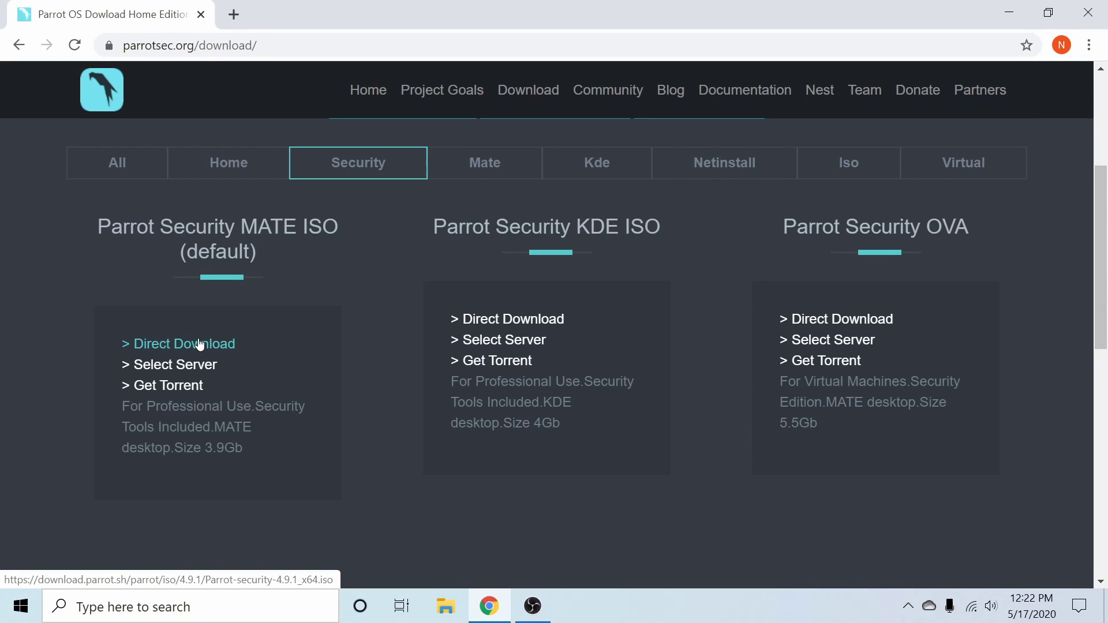
{"action": "left_click", "coordinate": [199, 345]}
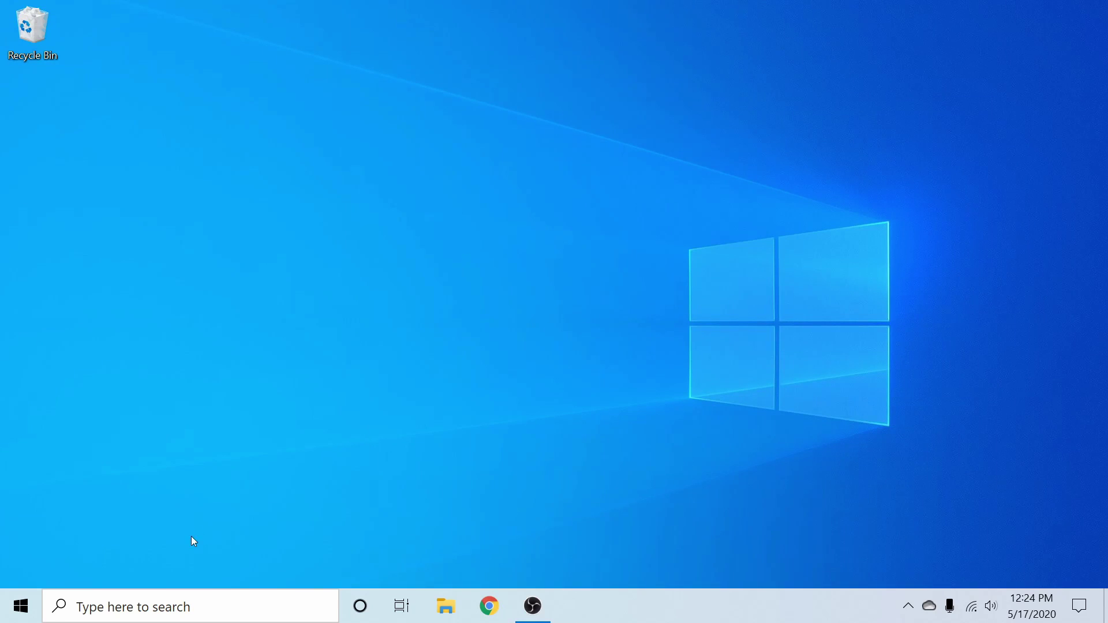
- Launch balenaEtcher and load the Parrot-security-4.9_x64 ISO as the source image
{"action": "left_click", "coordinate": [20, 605]}
{"action": "type", "text": "b"}
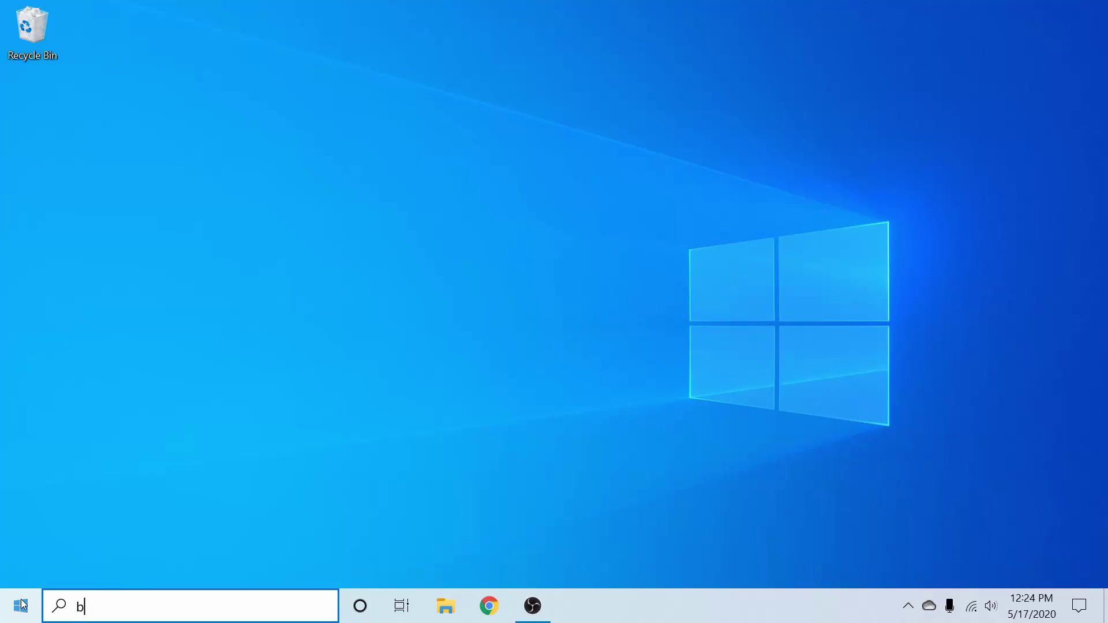
{"action": "type", "text": "al"}
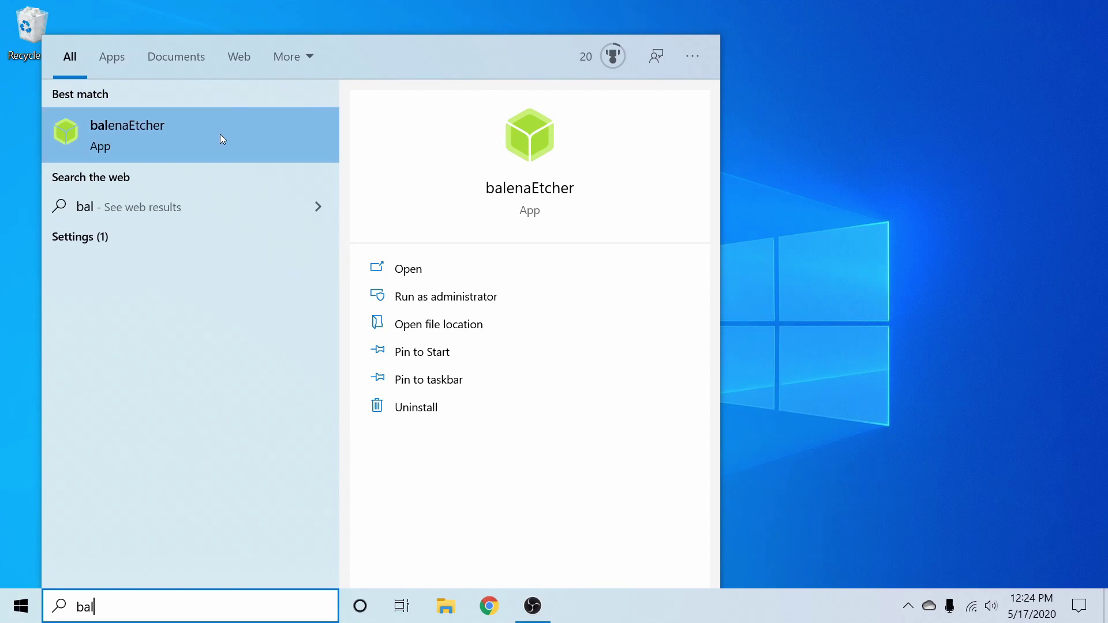
{"action": "left_click", "coordinate": [220, 134]}
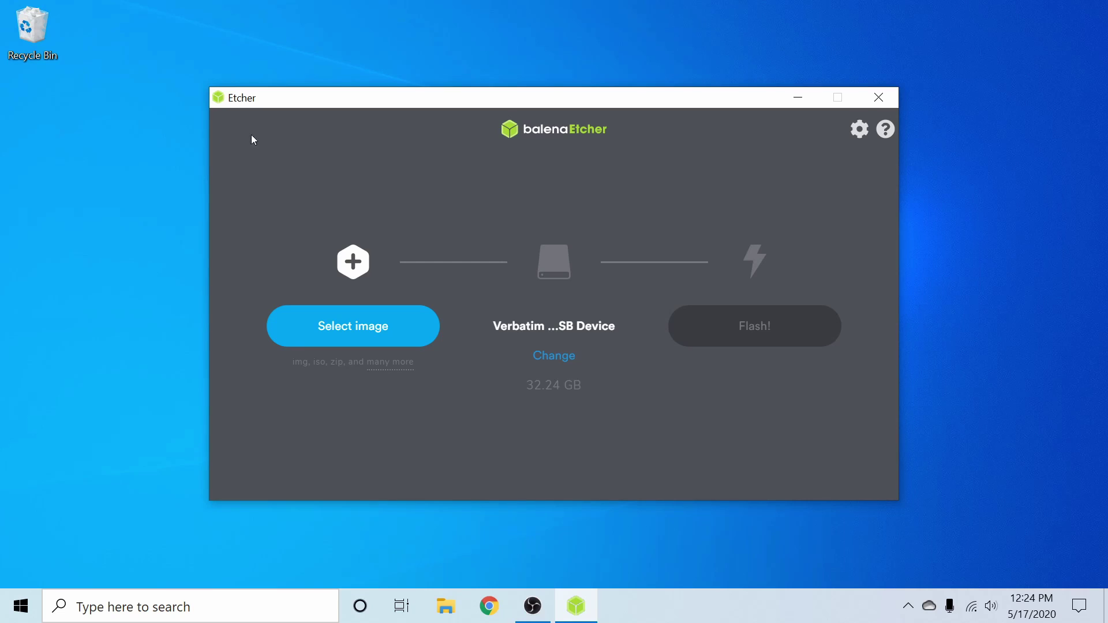
{"action": "left_click", "coordinate": [338, 323]}
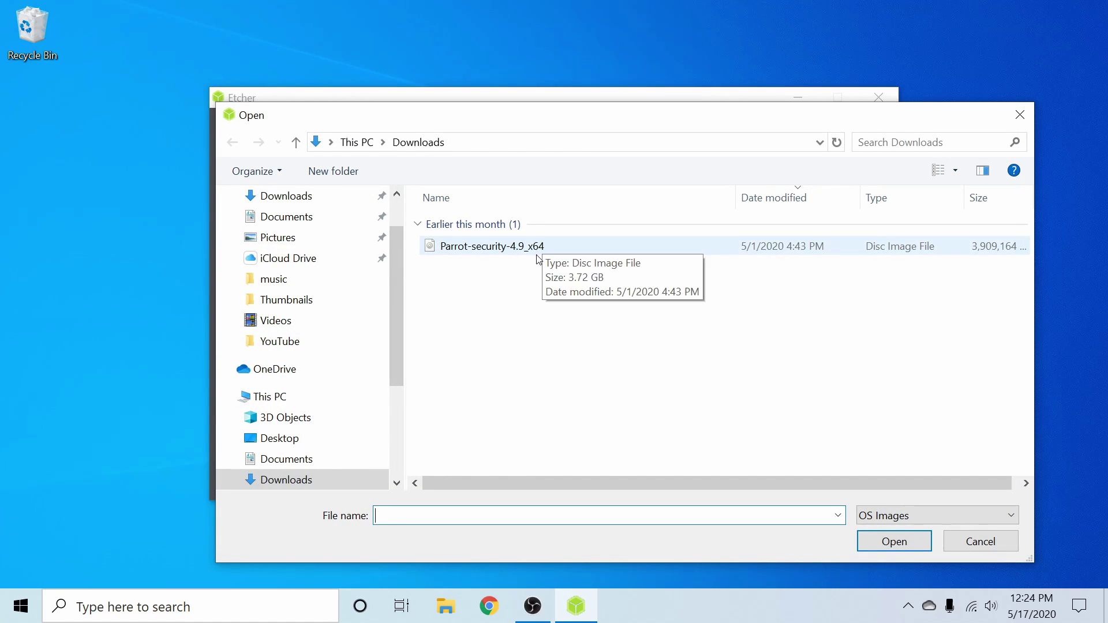
{"action": "left_click", "coordinate": [537, 254]}
{"action": "left_click", "coordinate": [910, 535]}
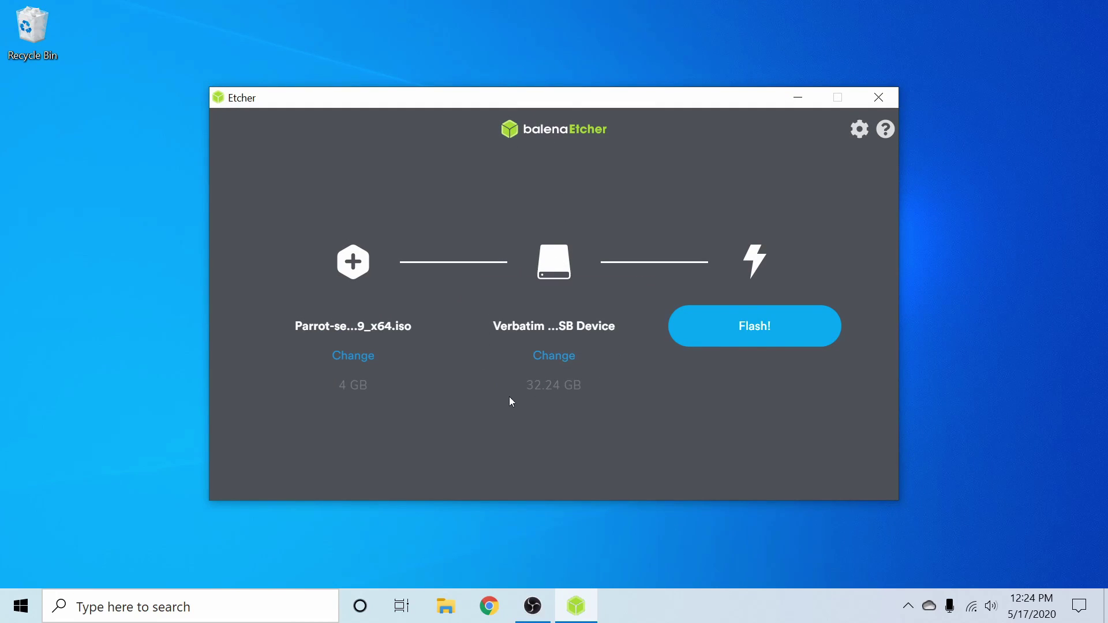
- Select the 32.24 GB Verbatim USB drive as the flash target
{"action": "left_click", "coordinate": [565, 362]}
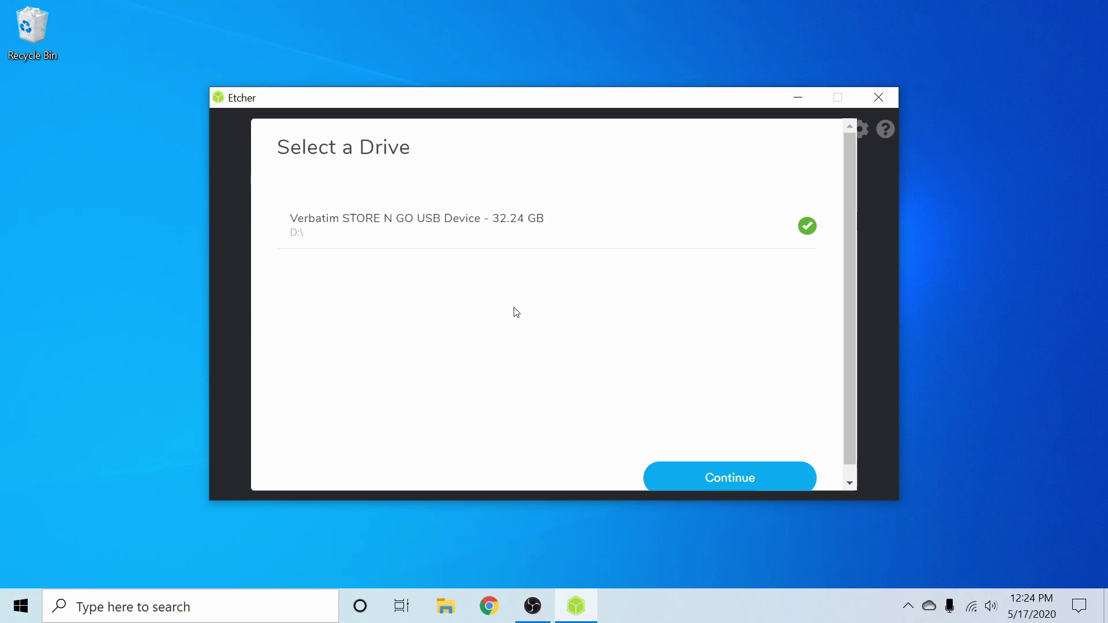
{"action": "left_click", "coordinate": [488, 229]}
{"action": "left_click", "coordinate": [488, 229]}
{"action": "left_click", "coordinate": [716, 476]}
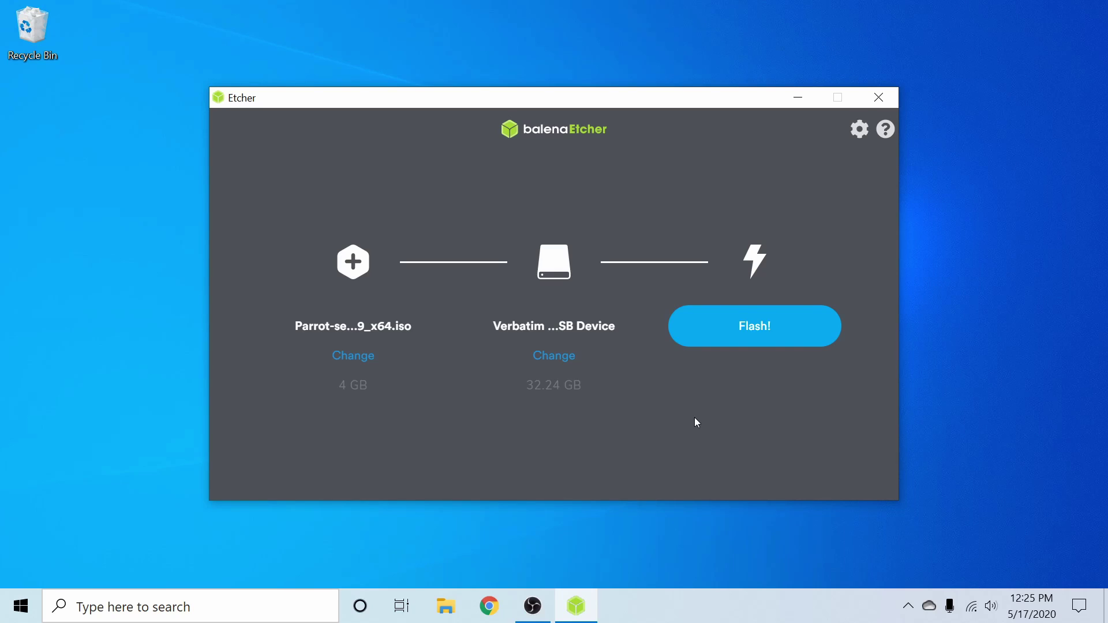
- Flash the Parrot image to the Verbatim USB, decline Windows' format-disk prompts, and close Etcher
{"action": "left_click", "coordinate": [751, 331]}
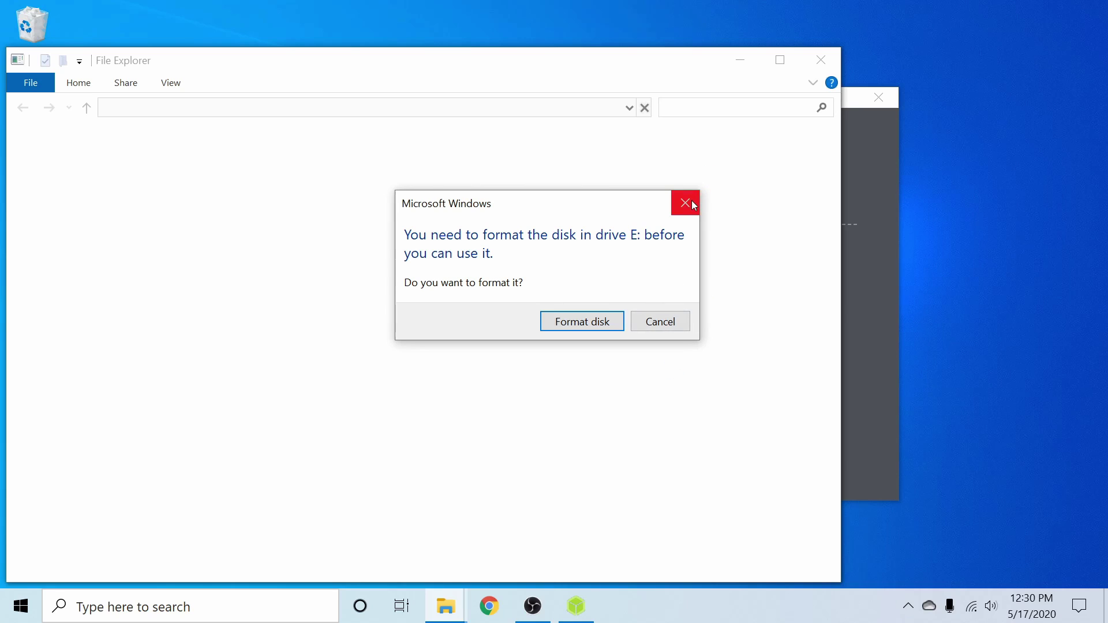
{"action": "left_click", "coordinate": [685, 203]}
{"action": "left_click", "coordinate": [746, 332]}
{"action": "left_click", "coordinate": [821, 59]}
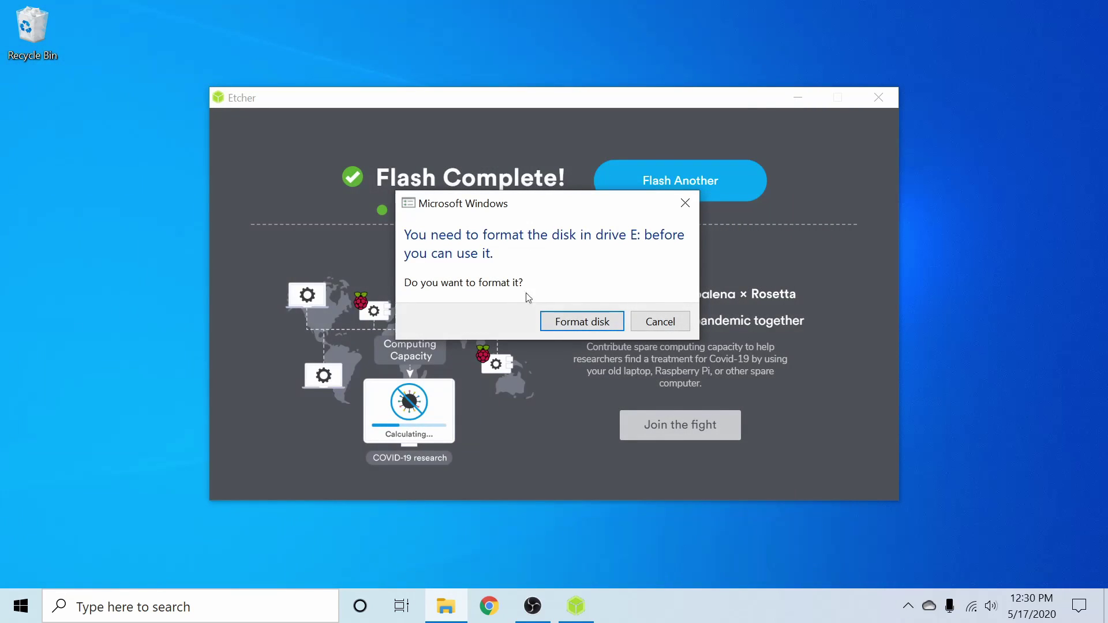
{"action": "left_click", "coordinate": [659, 322]}
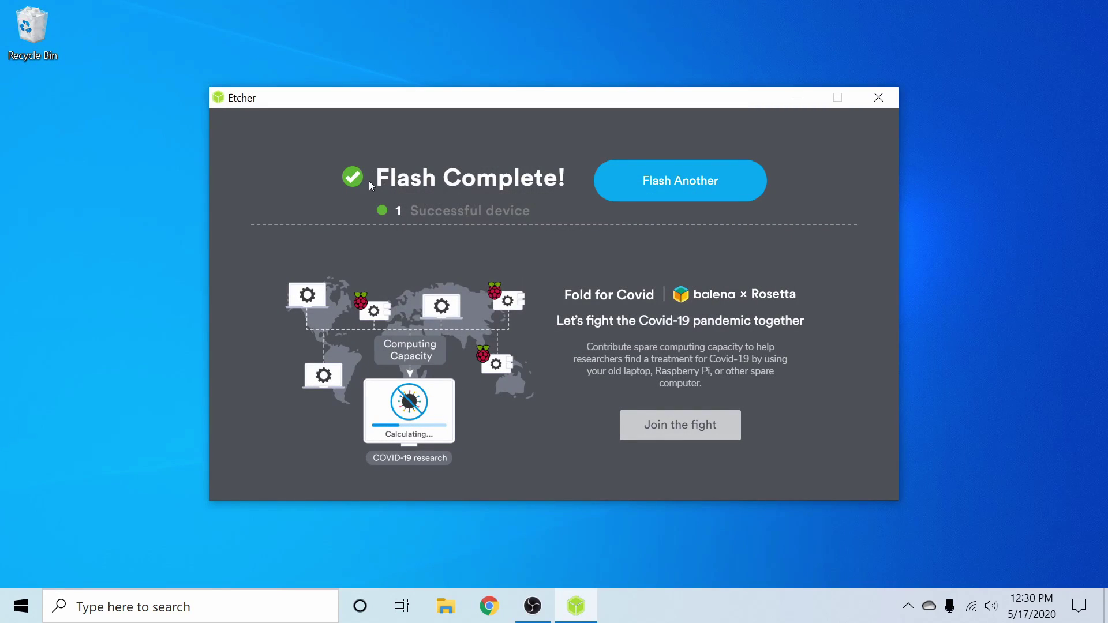
{"action": "left_click", "coordinate": [890, 101]}
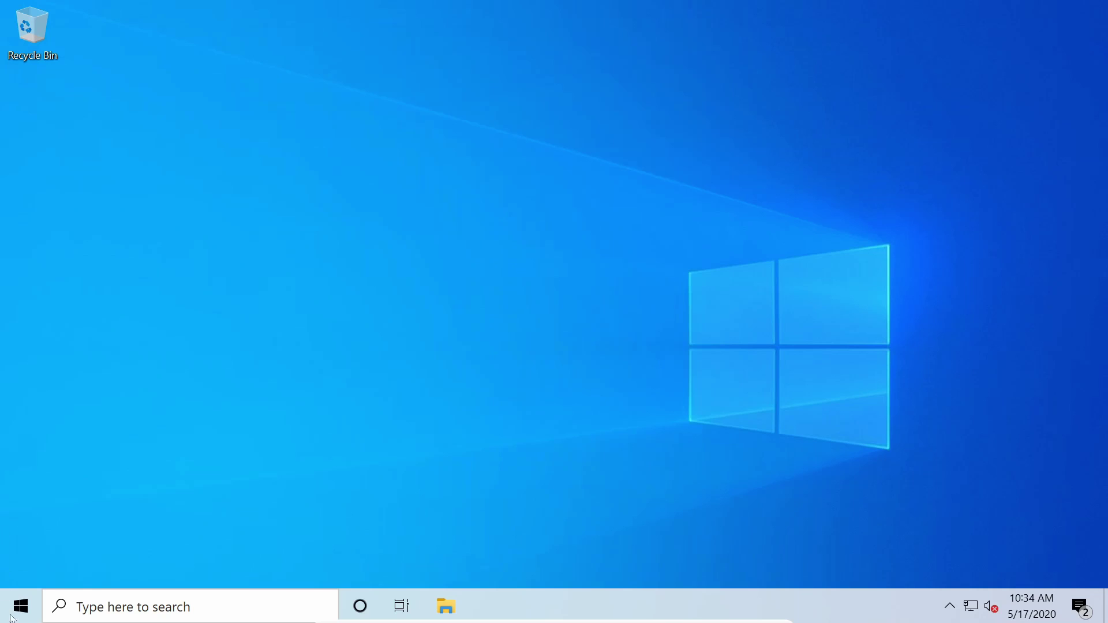
- Find 'change advanced startup options' and use Restart now under Advanced startup
{"action": "left_click", "coordinate": [16, 619]}
{"action": "type", "text": "c"}
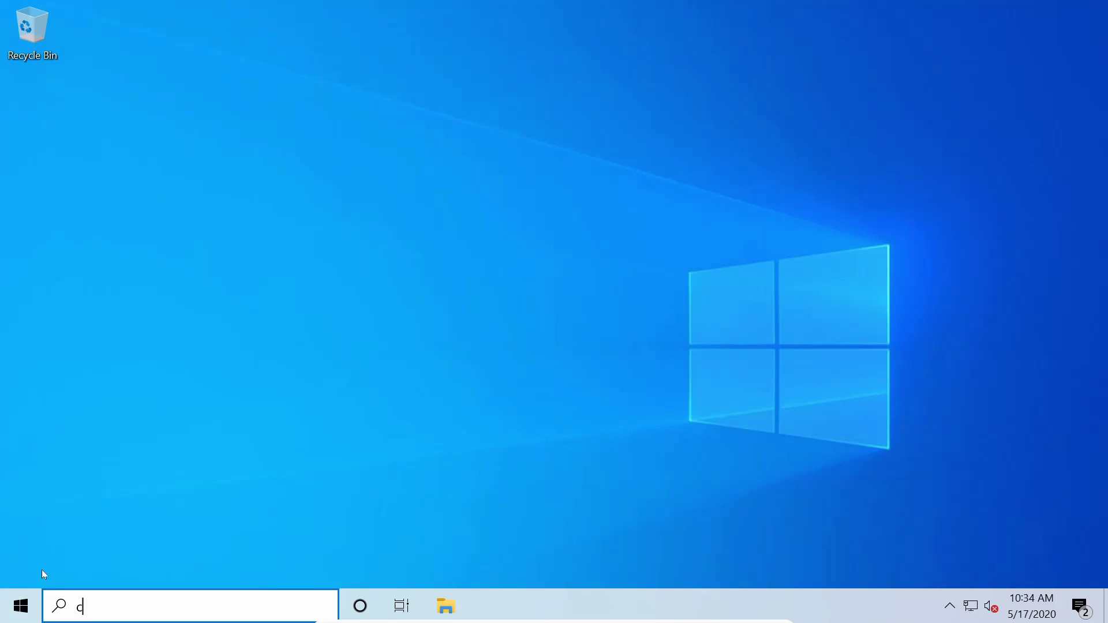
{"action": "type", "text": "hange ad"}
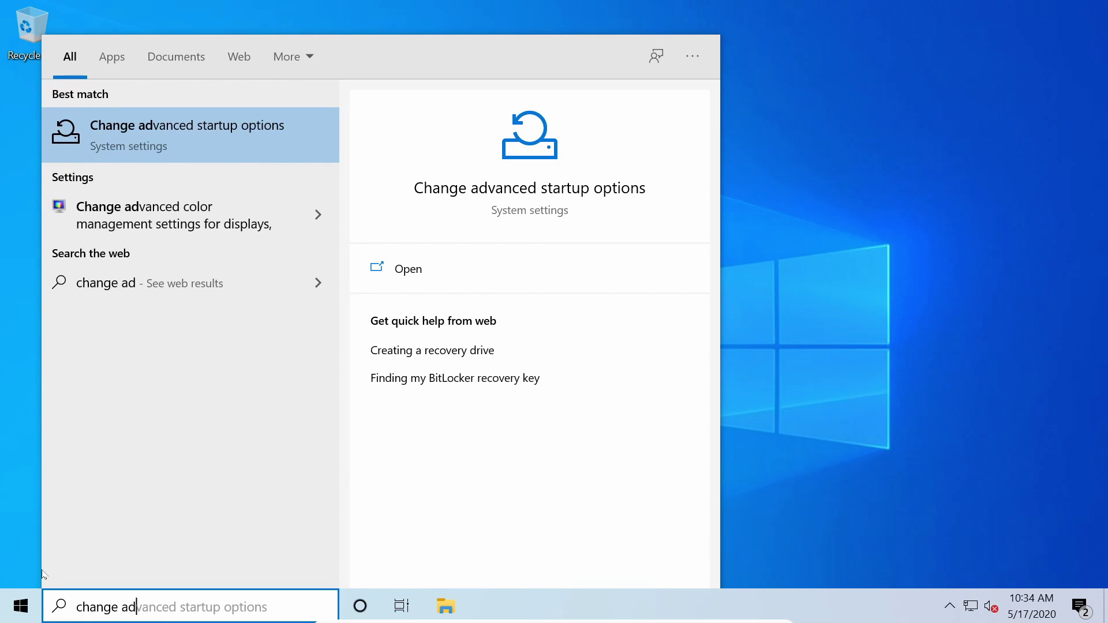
{"action": "left_click", "coordinate": [472, 188]}
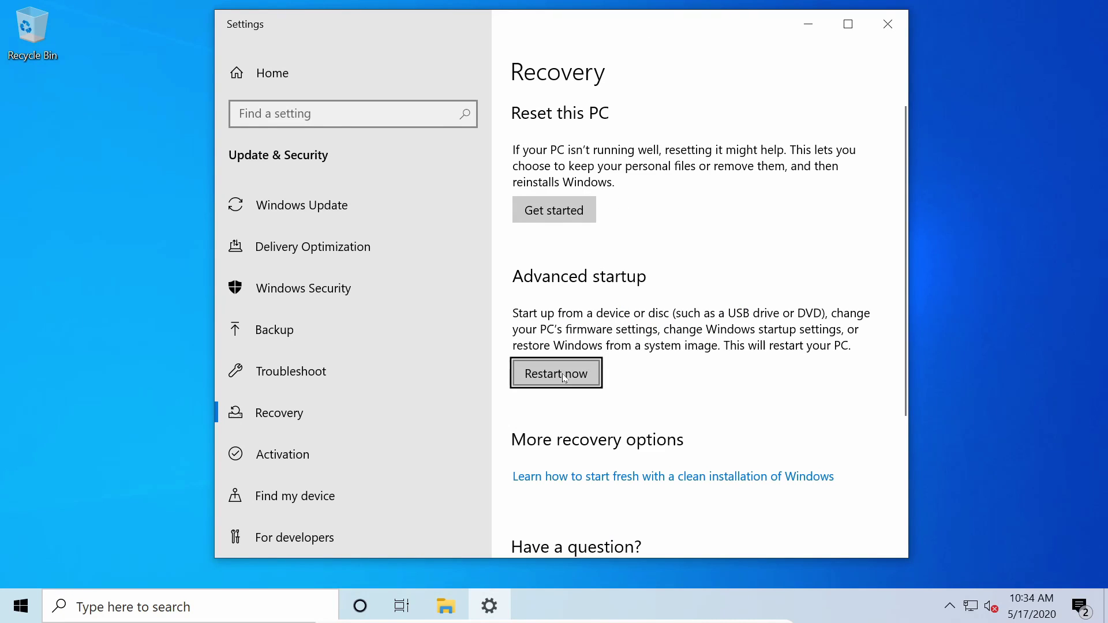
{"action": "left_click", "coordinate": [562, 373]}
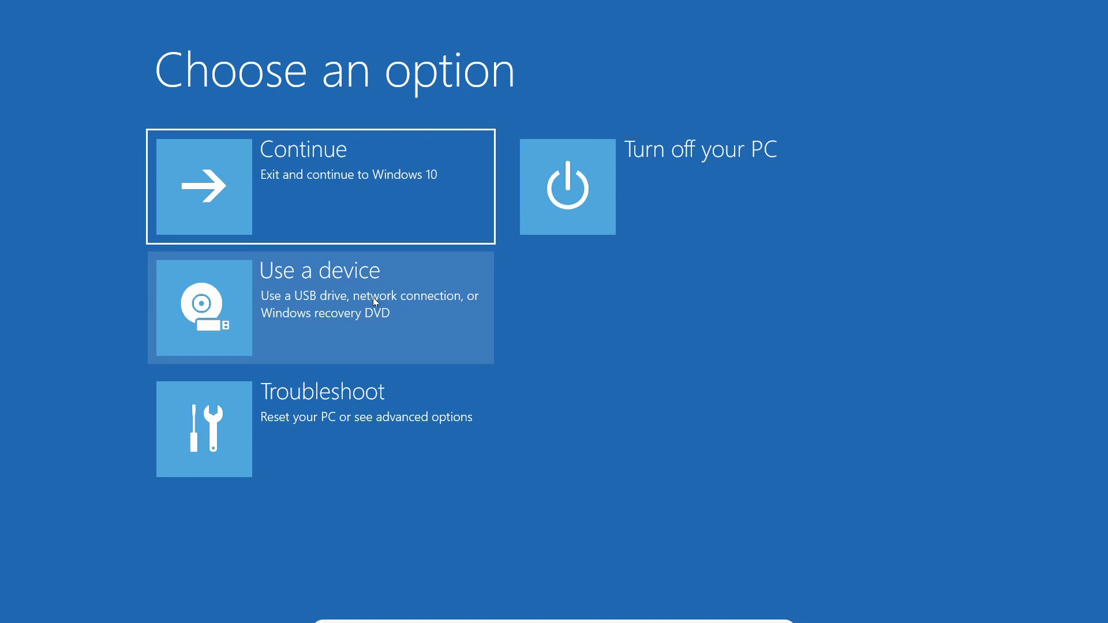
- Boot from the UEFI VBOX CD-ROM and pick the Live entry in GRUB to reach the Parrot desktop
{"action": "left_click", "coordinate": [297, 284]}
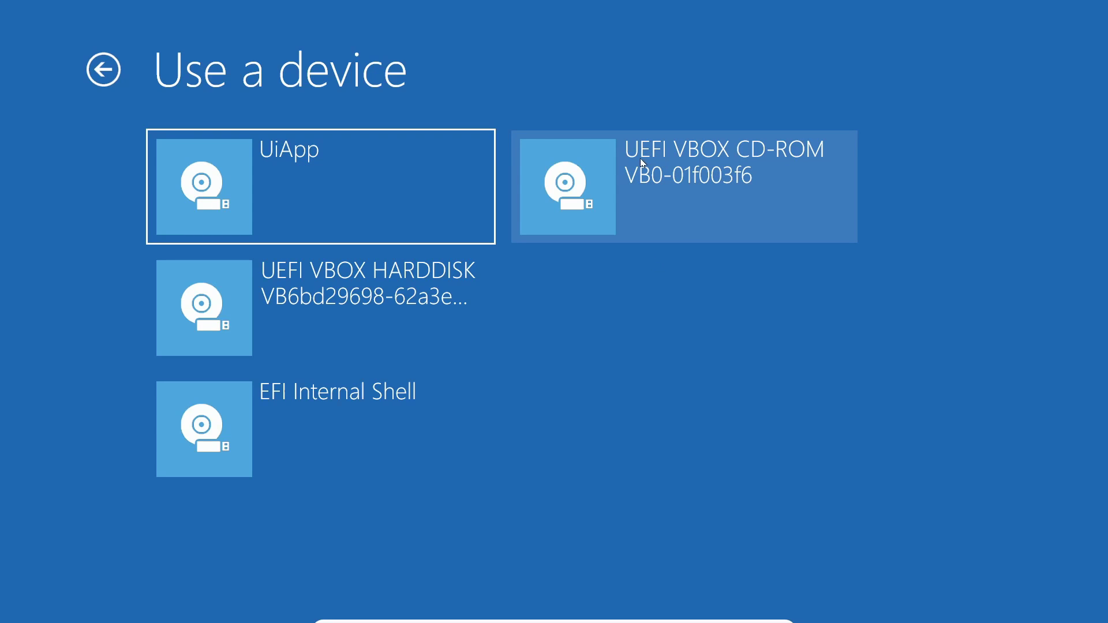
{"action": "left_click", "coordinate": [709, 191]}
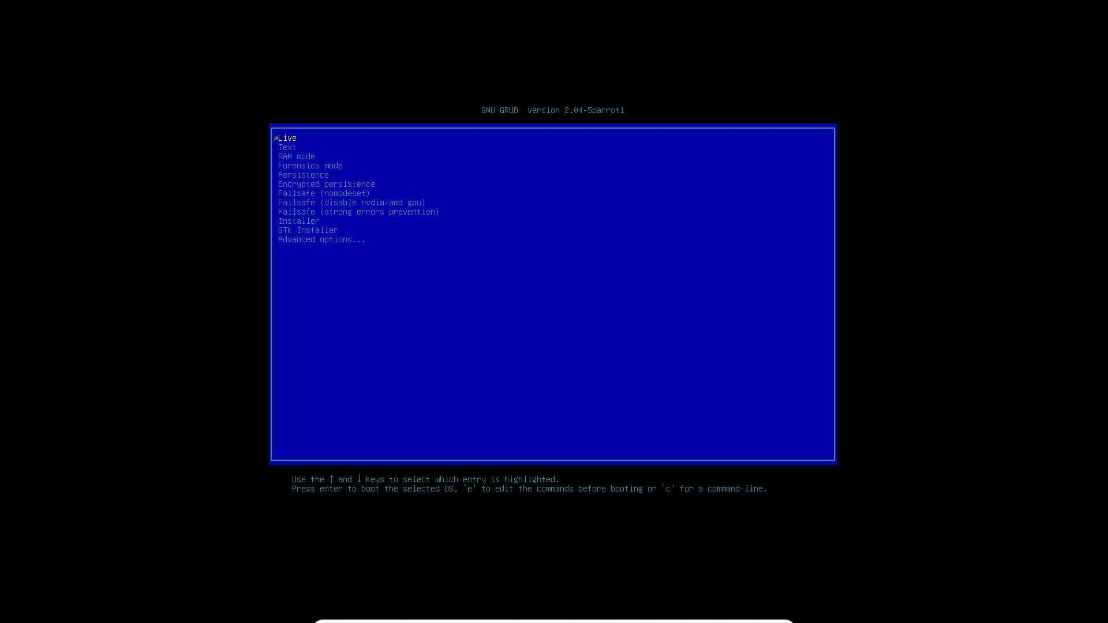
{"action": "key", "text": "Down"}
{"action": "key", "text": "Down"}
{"action": "key", "text": "Down"}
{"action": "key", "text": "Down"}
{"action": "key", "text": "Down"}
{"action": "key", "text": "Down"}
{"action": "key", "text": "Down"}
{"action": "key", "text": "Up"}
{"action": "key", "text": "Up"}
{"action": "key", "text": "Down"}
{"action": "key", "text": "Up"}
{"action": "key", "text": "Up"}
{"action": "key", "text": "Up"}
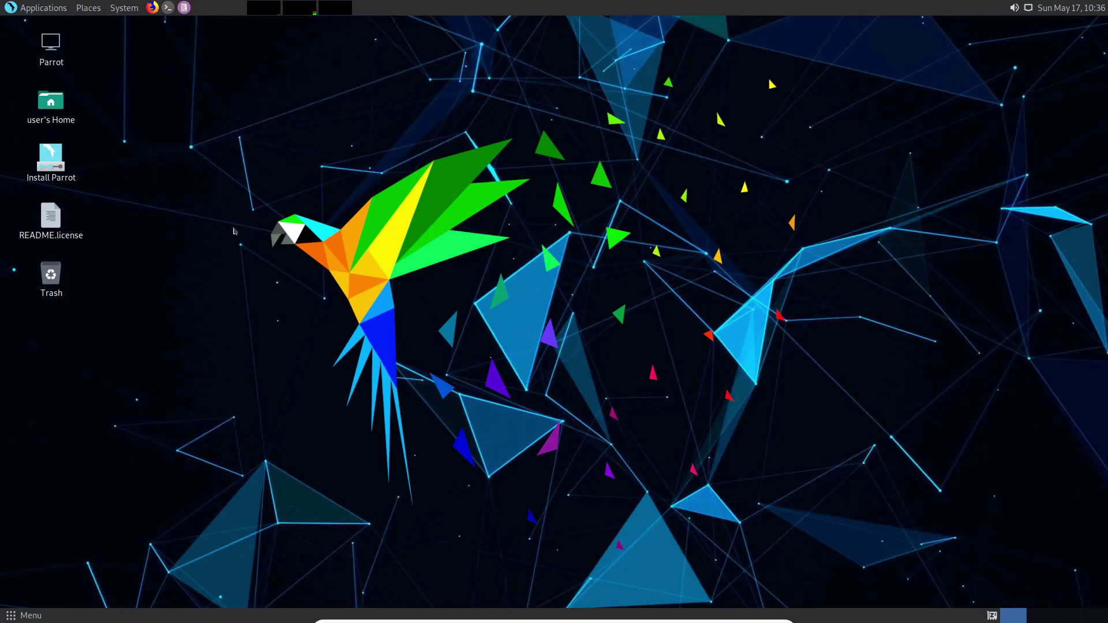
{"action": "left_click", "coordinate": [52, 165]}
- Launch the Install Parrot installer and accept American English and the America/New York time zone
{"action": "double_click", "coordinate": [52, 164]}
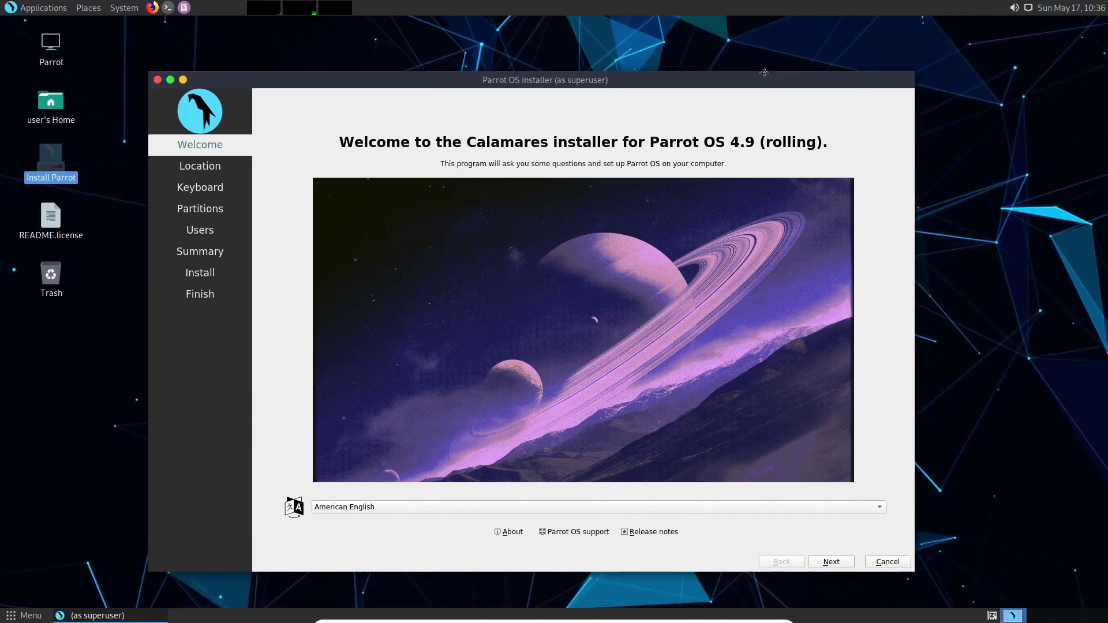
{"action": "left_click_drag", "start_coordinate": [764, 72], "coordinate": [787, 55]}
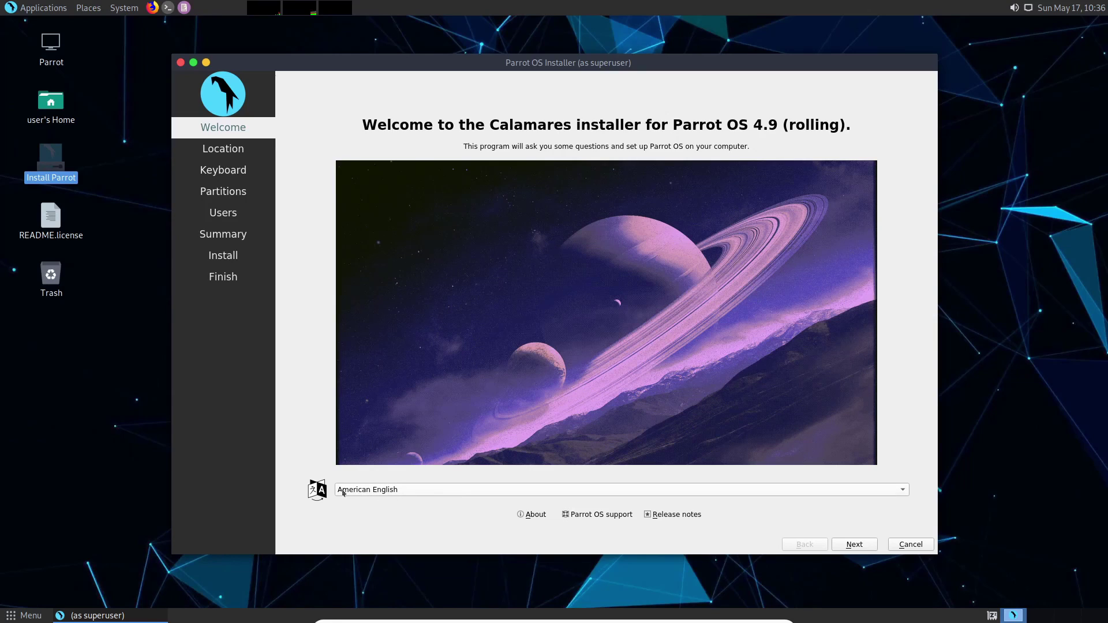
{"action": "left_click", "coordinate": [854, 544]}
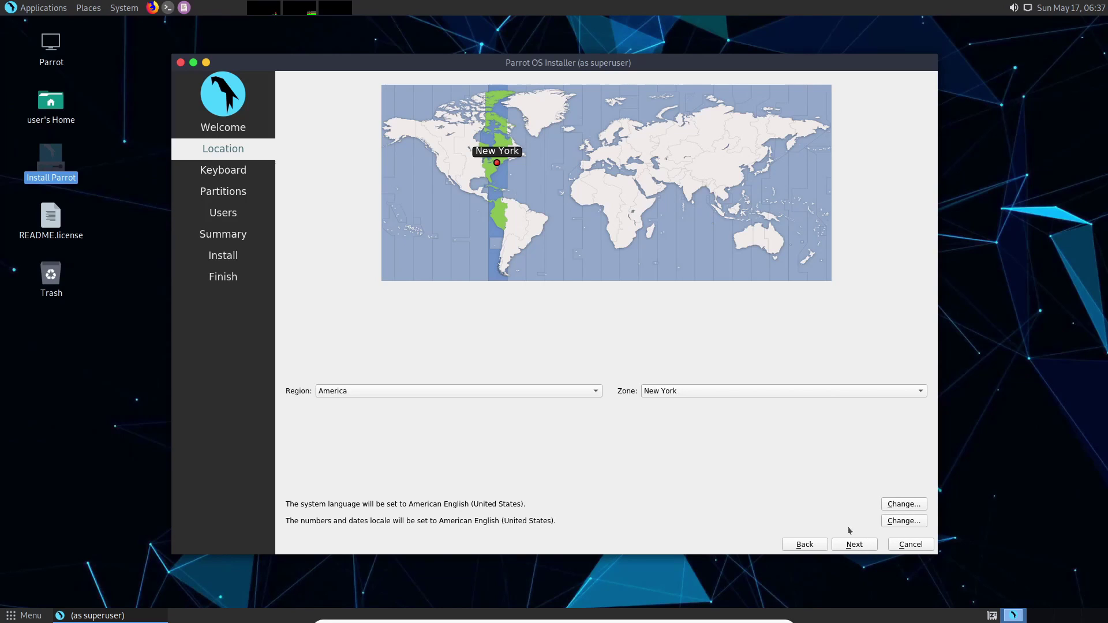
{"action": "left_click", "coordinate": [860, 547]}
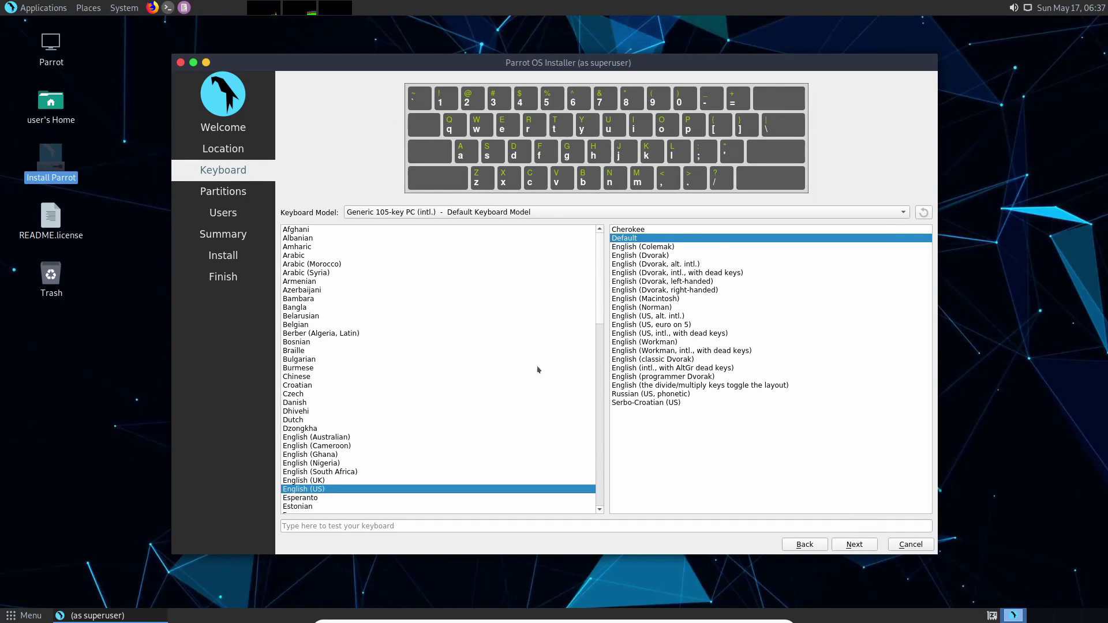
- Test the English (US) keyboard layout with 'qwerty', clear it, and accept the layout
{"action": "left_click", "coordinate": [412, 527]}
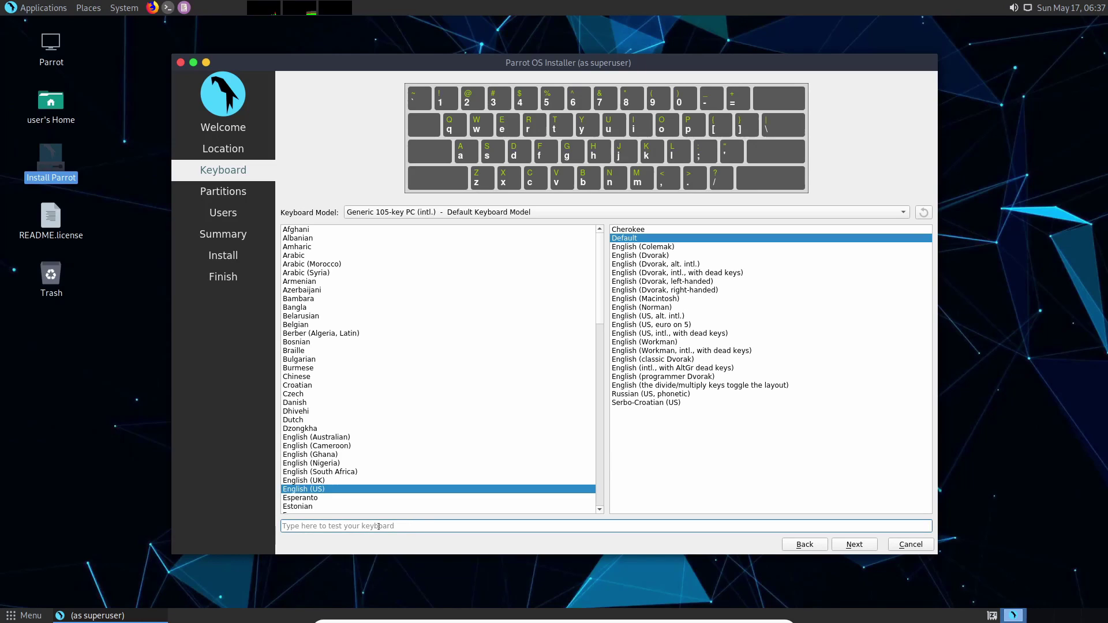
{"action": "type", "text": "qwerty"}
{"action": "key", "text": "ctrl+a"}
{"action": "key", "text": "BackSpace"}
{"action": "left_click", "coordinate": [854, 544]}
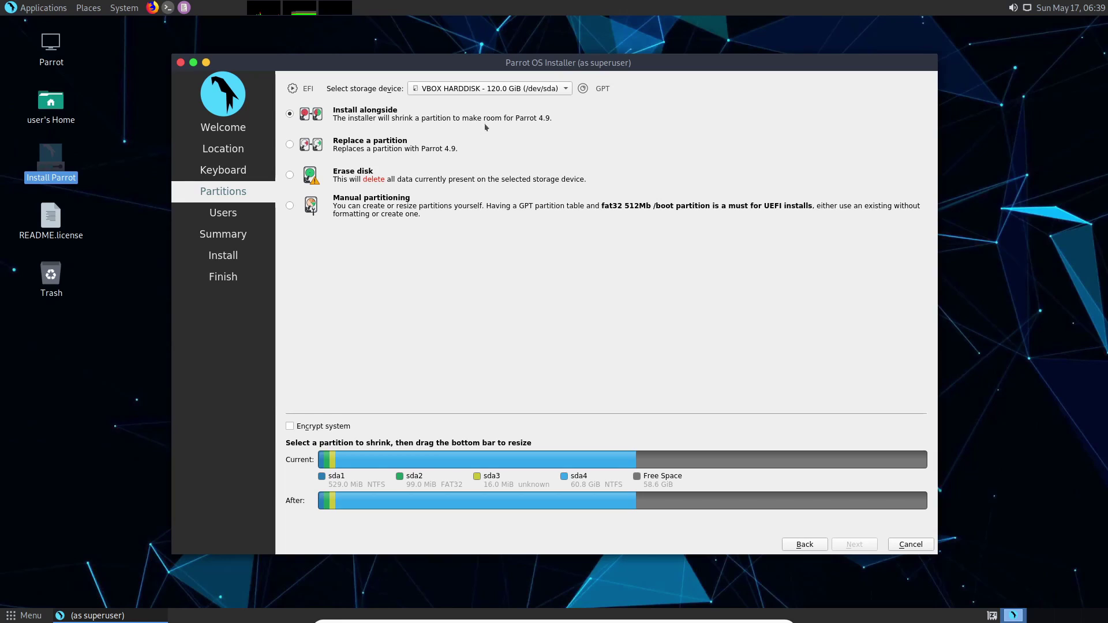
- Select 'Replace a partition' and check the storage device list, keeping the VBOX HARDDISK
{"action": "left_click", "coordinate": [375, 146]}
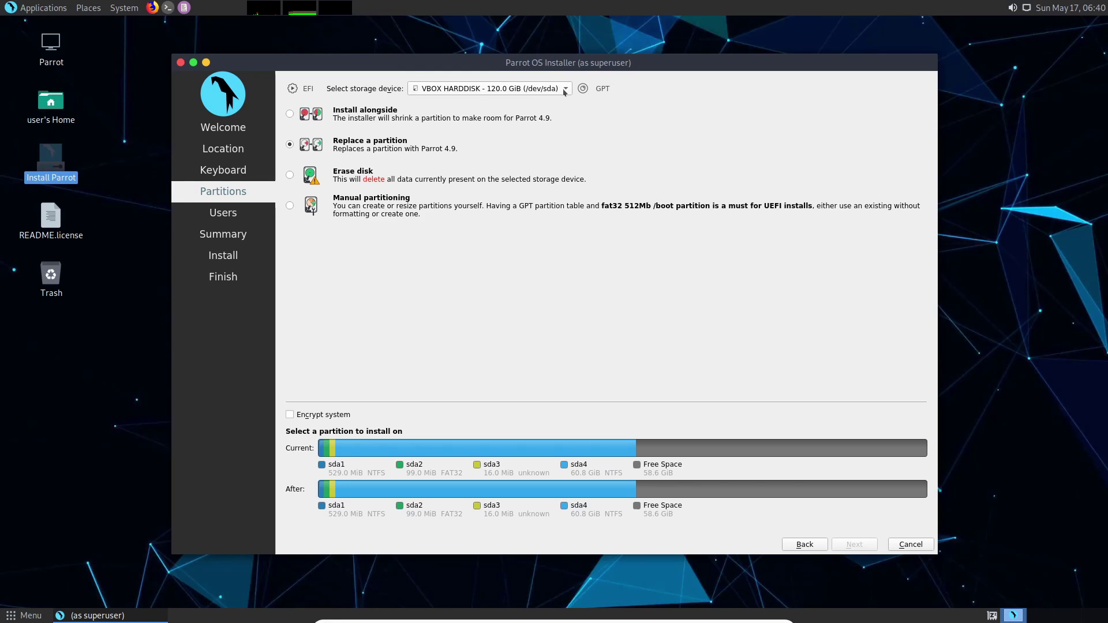
{"action": "left_click", "coordinate": [536, 93]}
{"action": "left_click", "coordinate": [545, 103]}
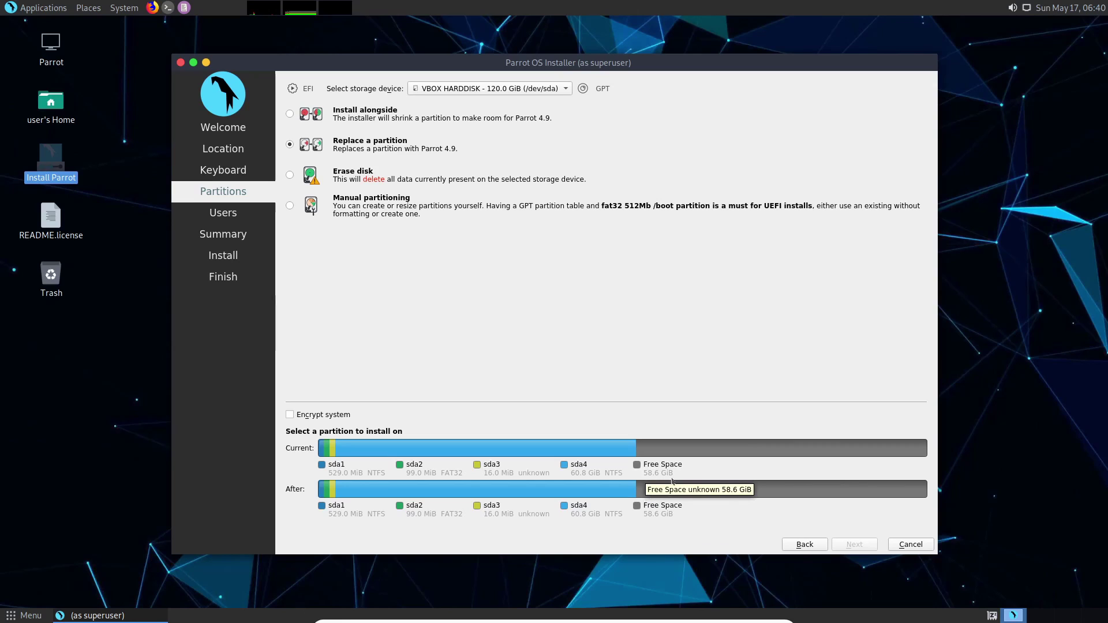
- Assign the 58.6 GiB Free Space segment to Parrot and continue to the Users page
{"action": "left_click", "coordinate": [745, 448]}
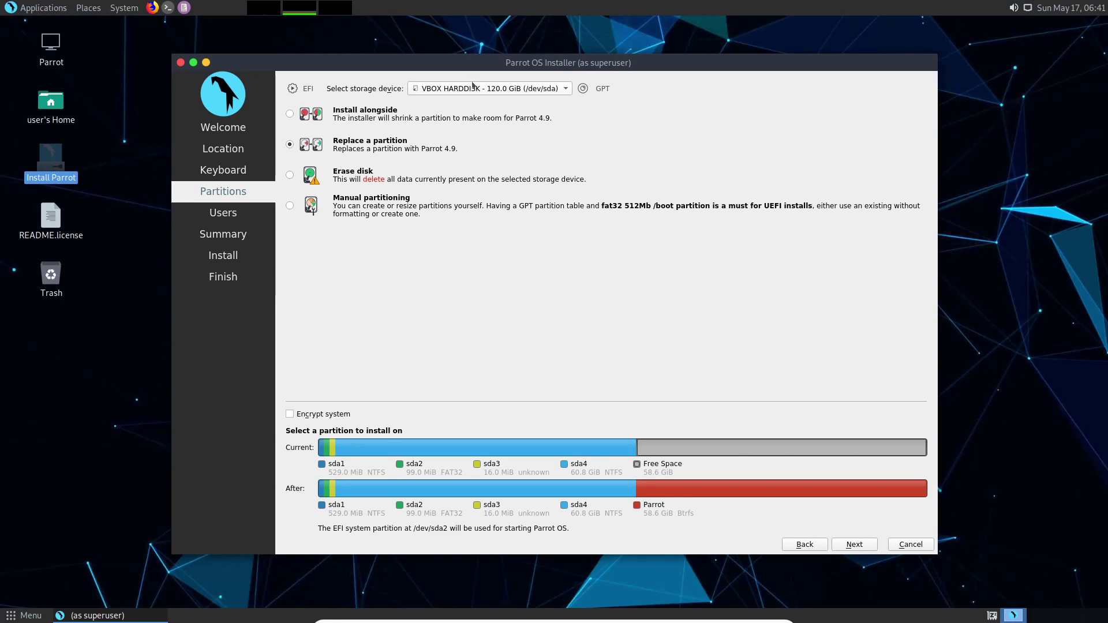
{"action": "left_click", "coordinate": [854, 546]}
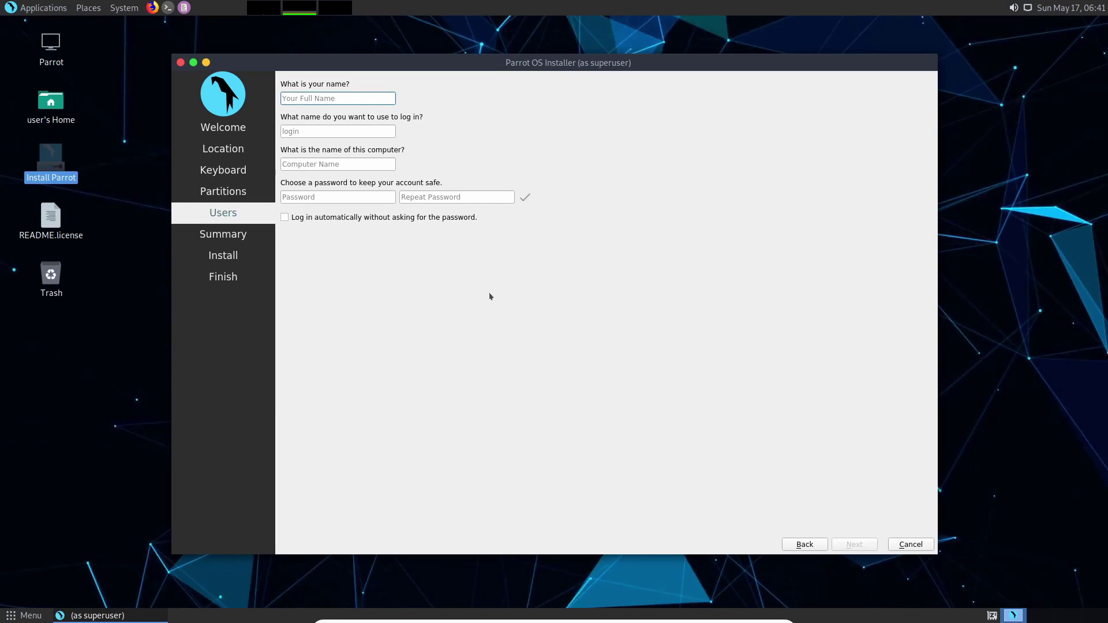
- Fill in the user's name and login, set and confirm the account password, and continue
{"action": "type", "text": "savvynik"}
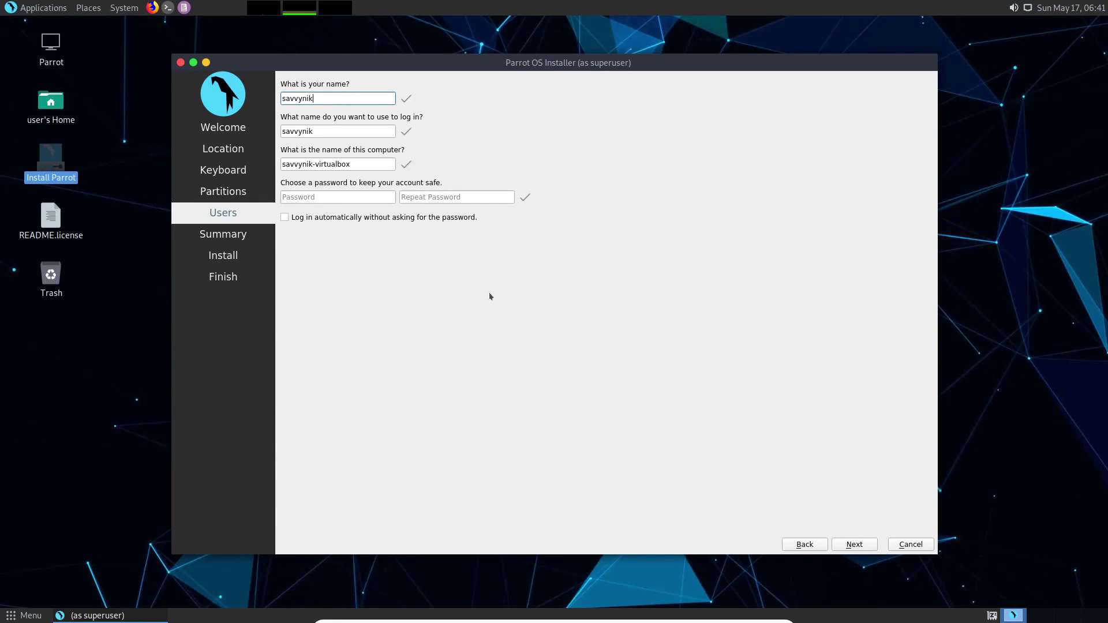
{"action": "key", "text": "Tab"}
{"action": "key", "text": "Tab"}
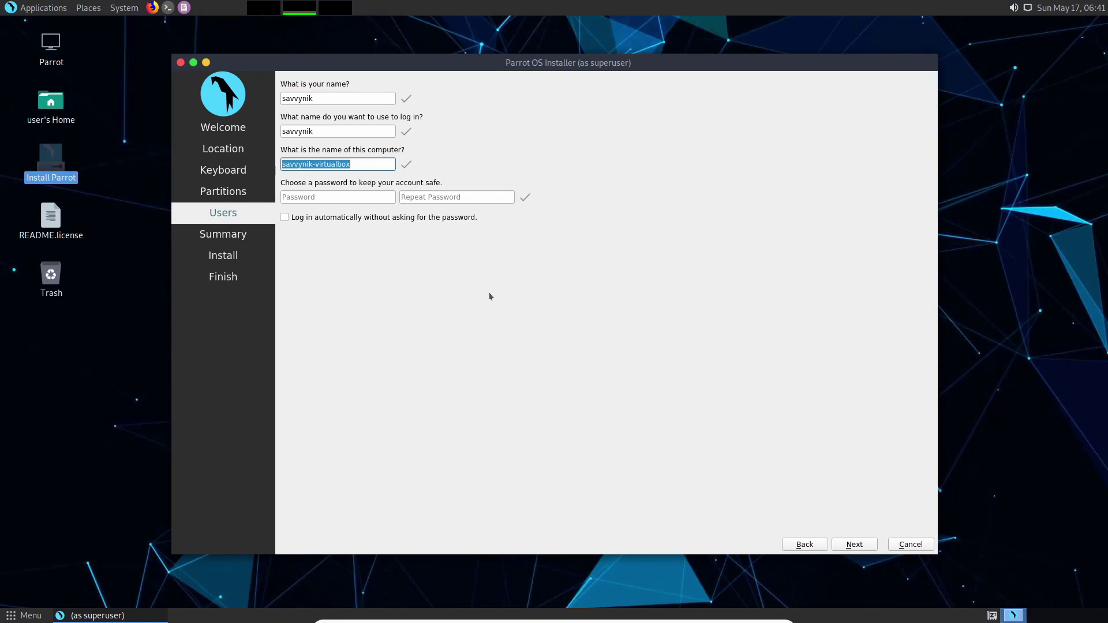
{"action": "type", "text": "savvynik"}
{"action": "left_click", "coordinate": [360, 200]}
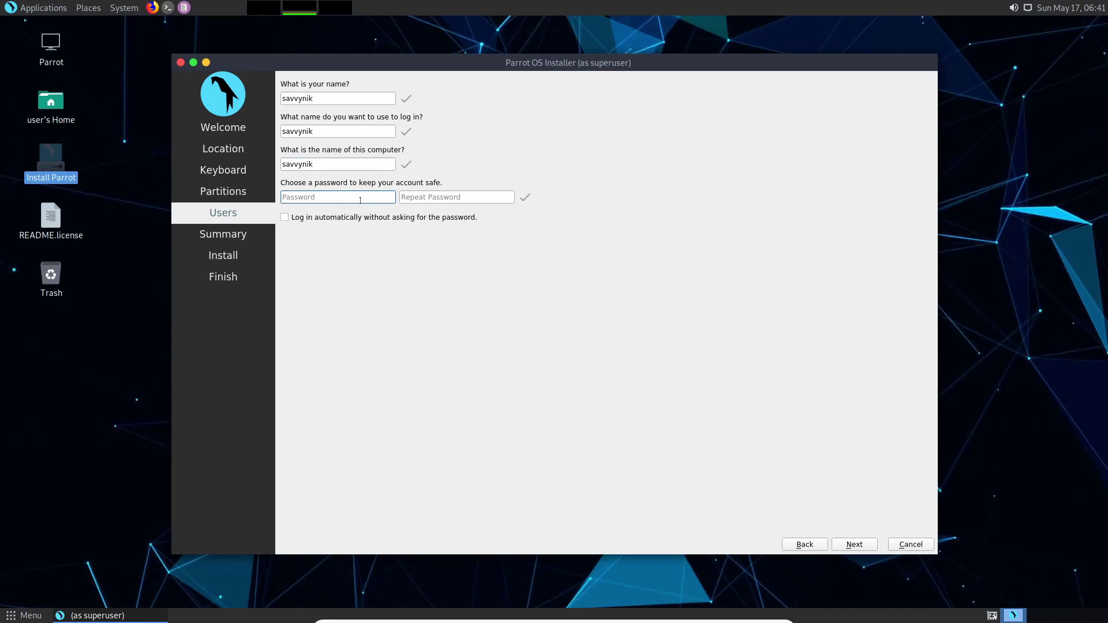
{"action": "key", "text": "Tab"}
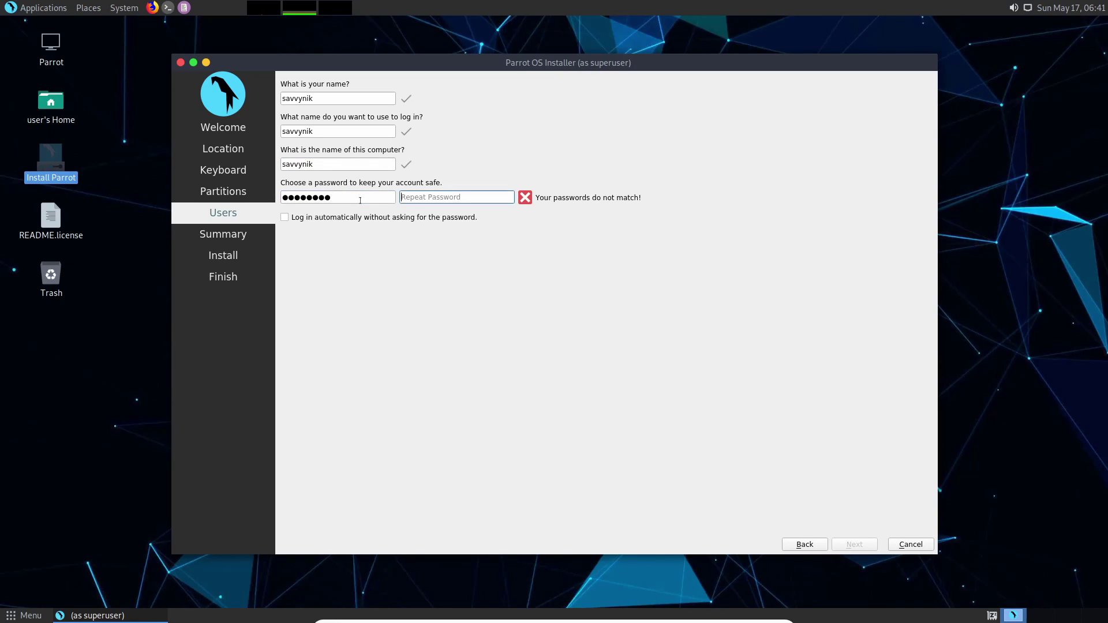
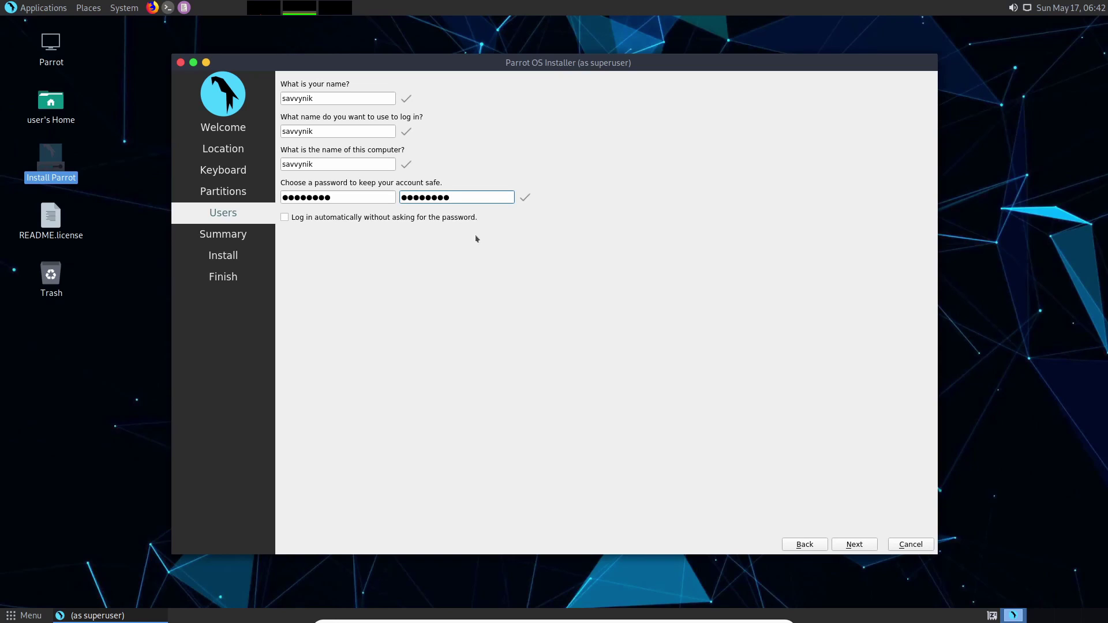
{"action": "left_click", "coordinate": [852, 544]}
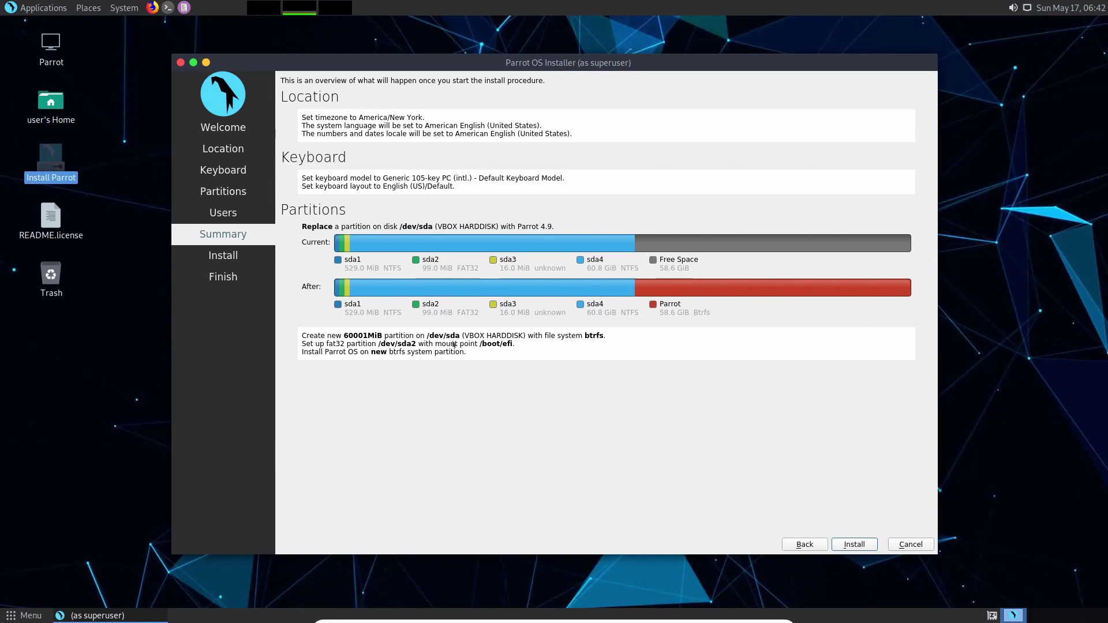
- Start the Parrot OS installation and confirm the disk changes with Install now
{"action": "left_click", "coordinate": [853, 544]}
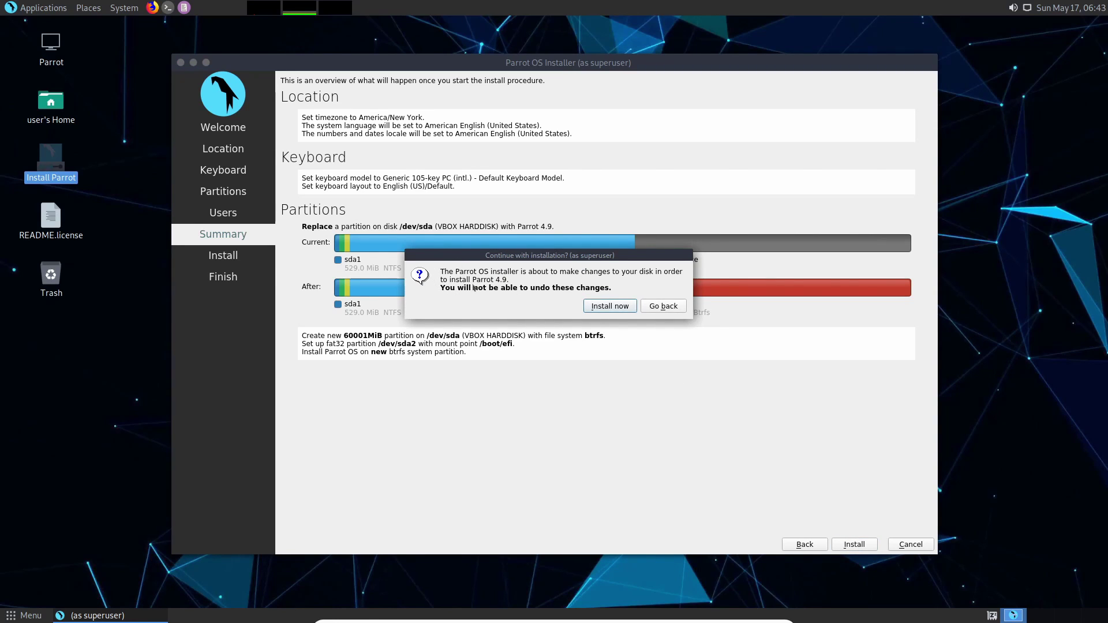
{"action": "left_click", "coordinate": [623, 306]}
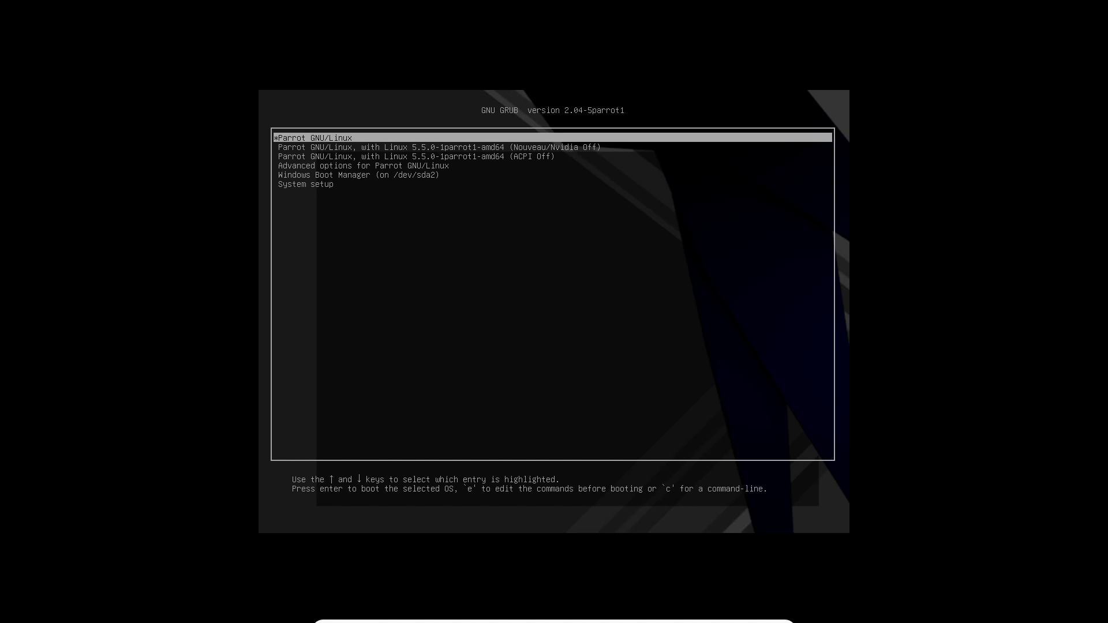
- Boot Windows Boot Manager from GRUB and sign in with the account password
{"action": "key", "text": "Down"}
{"action": "key", "text": "Down"}
{"action": "key", "text": "Down"}
{"action": "key", "text": "Down"}
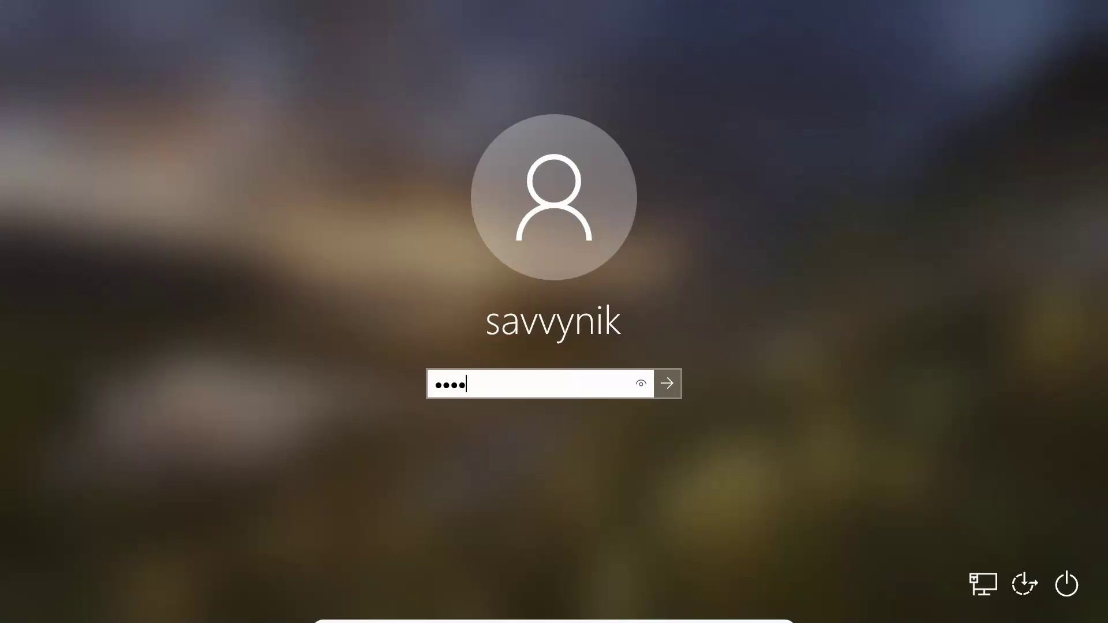
{"action": "type", "text": "***"}
{"action": "key", "text": "Return"}
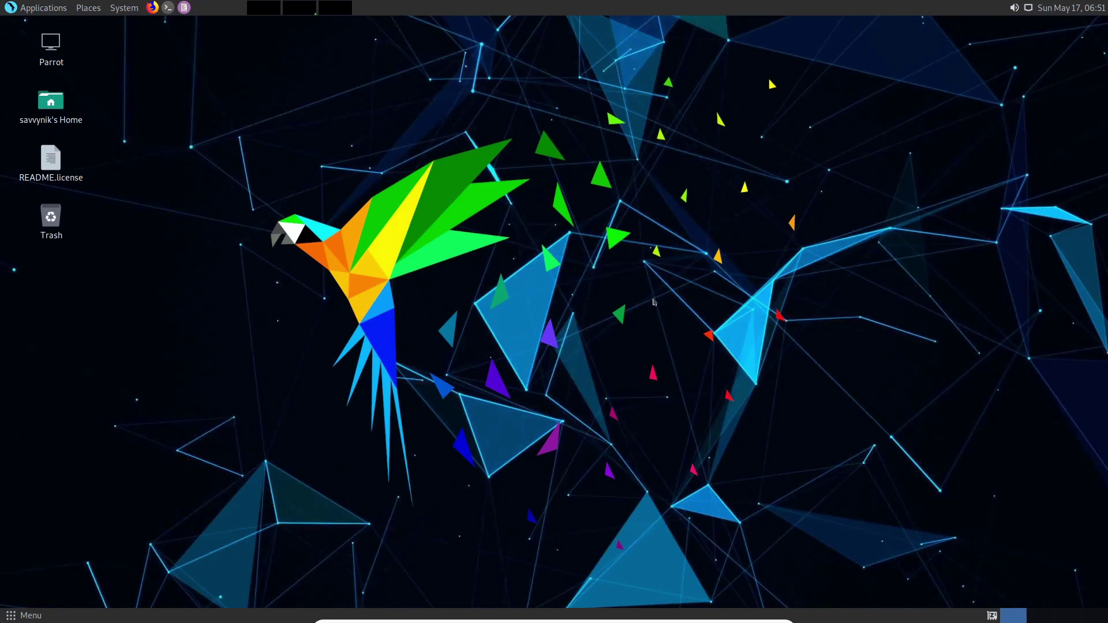
{"action": "left_click", "coordinate": [56, 8]}
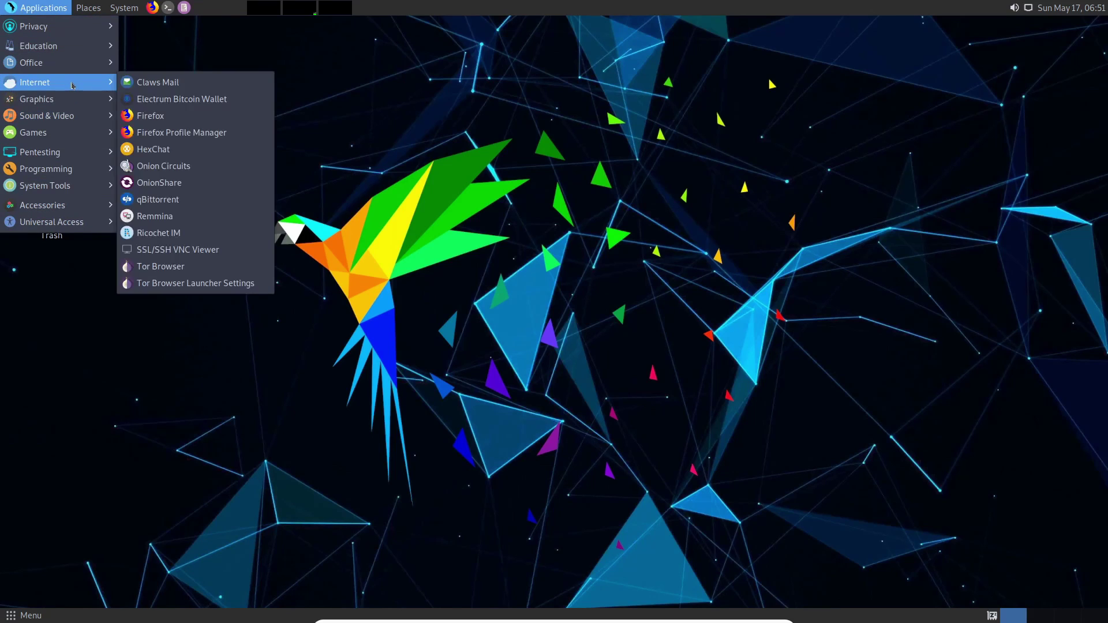
{"action": "mouse_move", "coordinate": [82, 158]}
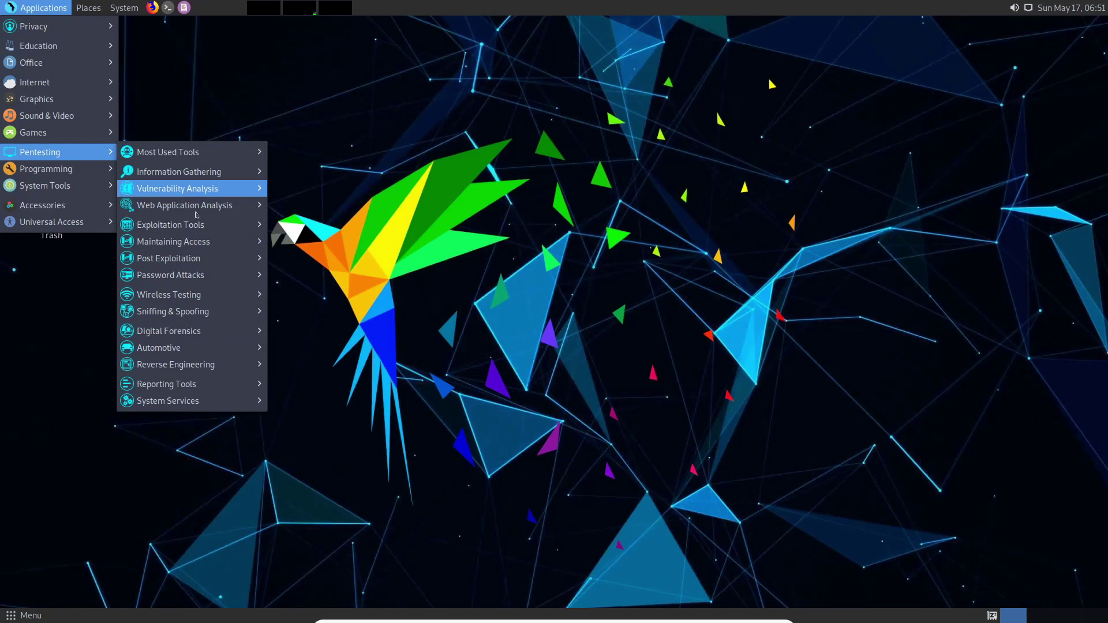
{"action": "mouse_move", "coordinate": [215, 298]}
{"action": "mouse_move", "coordinate": [199, 188]}
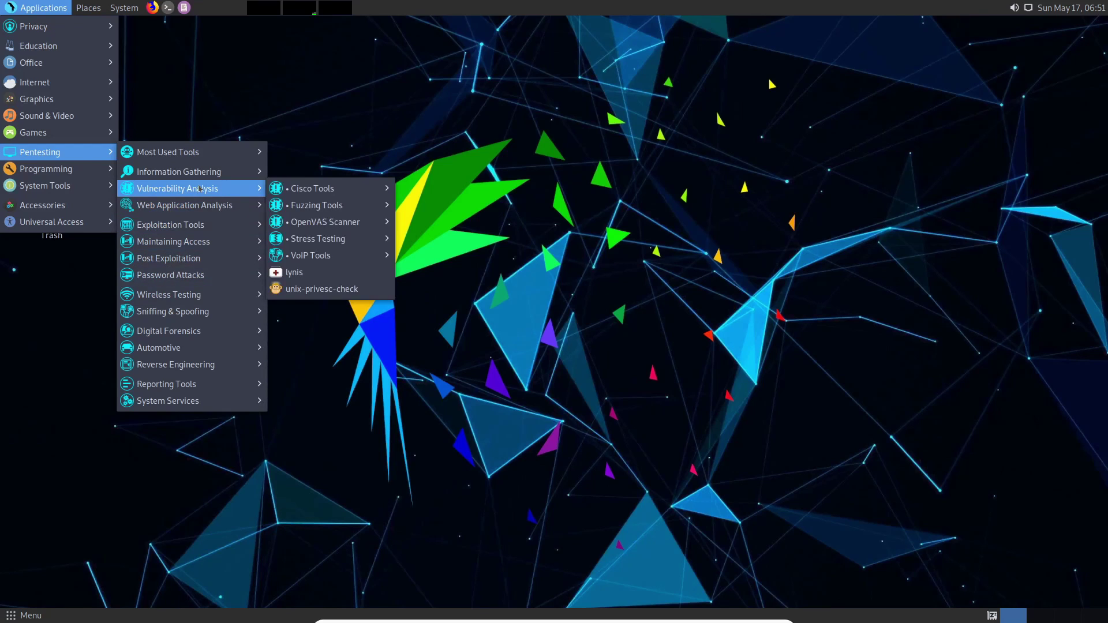
{"action": "mouse_move", "coordinate": [96, 8]}
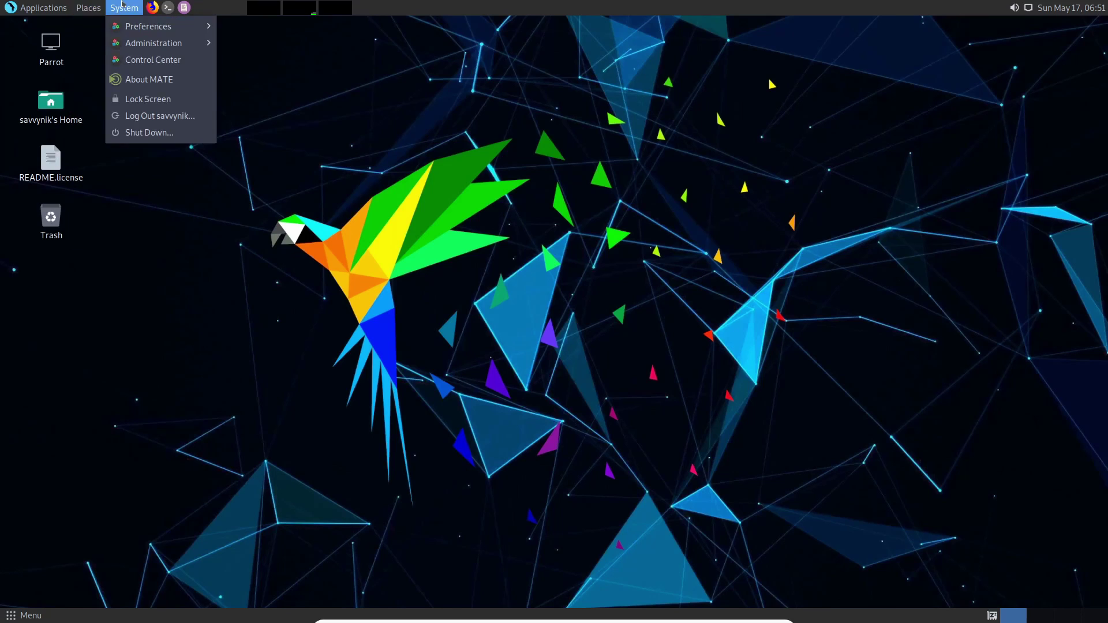
{"action": "mouse_move", "coordinate": [153, 28]}
{"action": "key", "text": "Escape"}
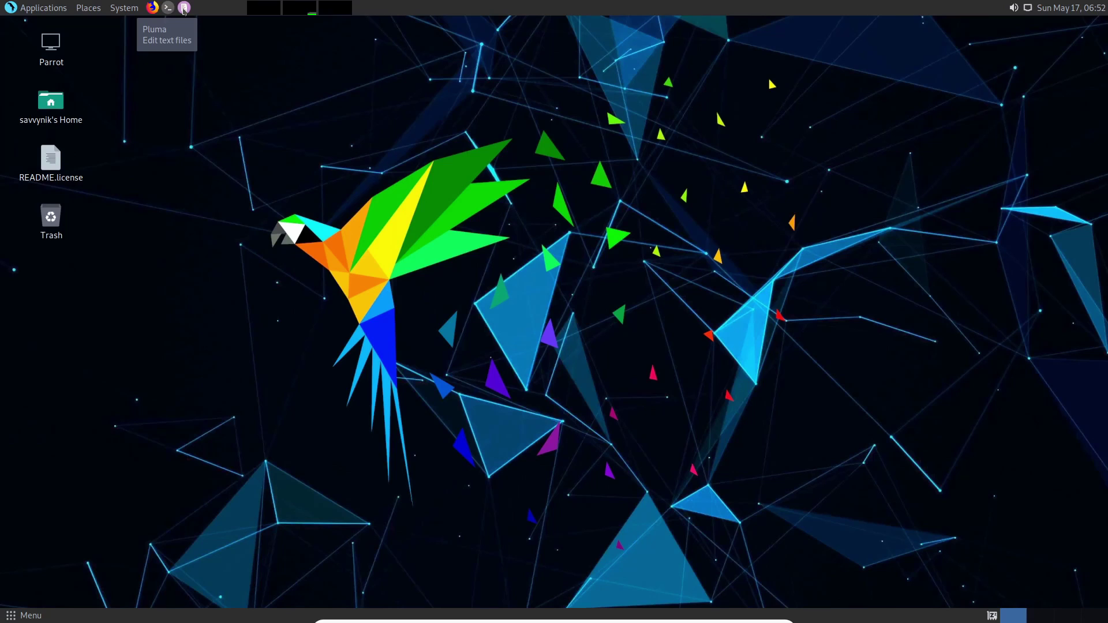
{"action": "left_click_drag", "start_coordinate": [119, 264], "coordinate": [23, 38]}
{"action": "left_click", "coordinate": [162, 81]}
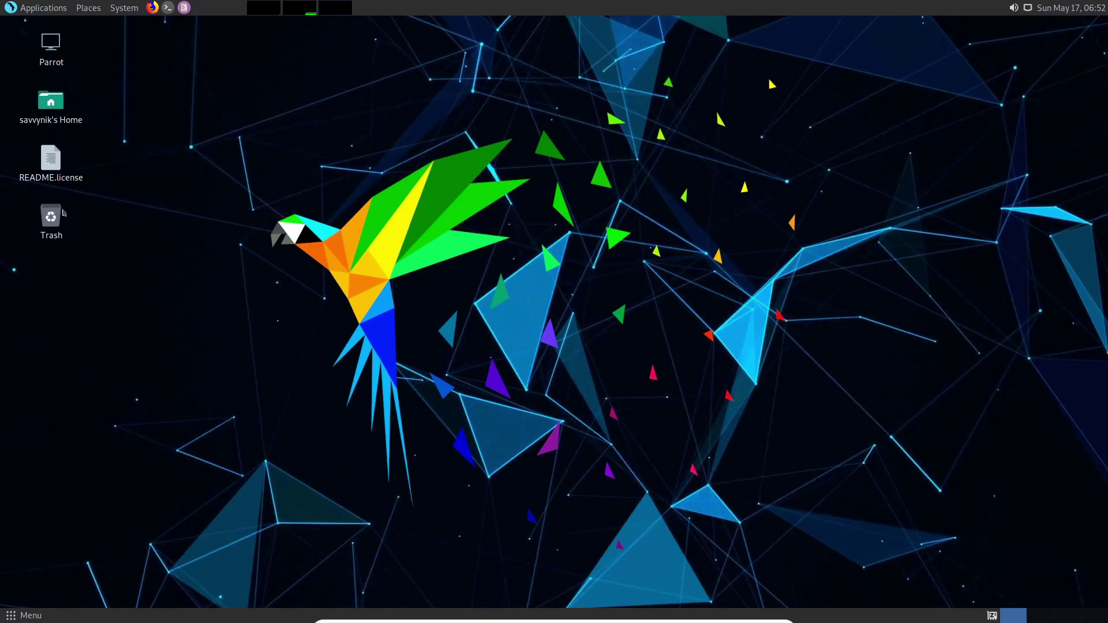
- Open the desktop Trash, confirm it is empty, and close it
{"action": "left_click", "coordinate": [51, 222]}
{"action": "double_click", "coordinate": [51, 221]}
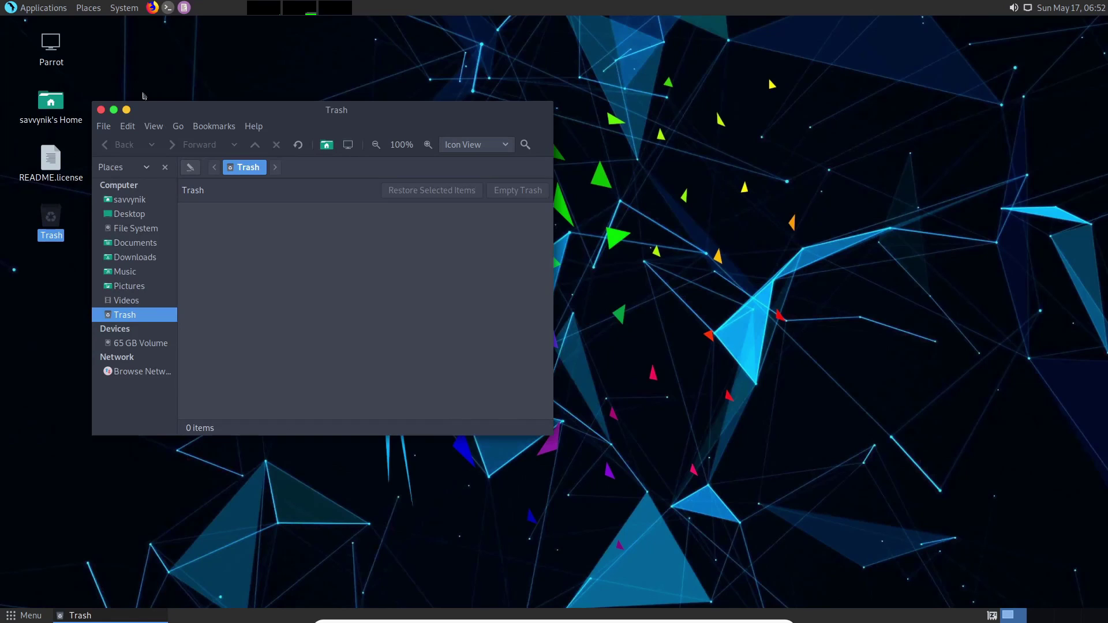
{"action": "left_click", "coordinate": [102, 110]}
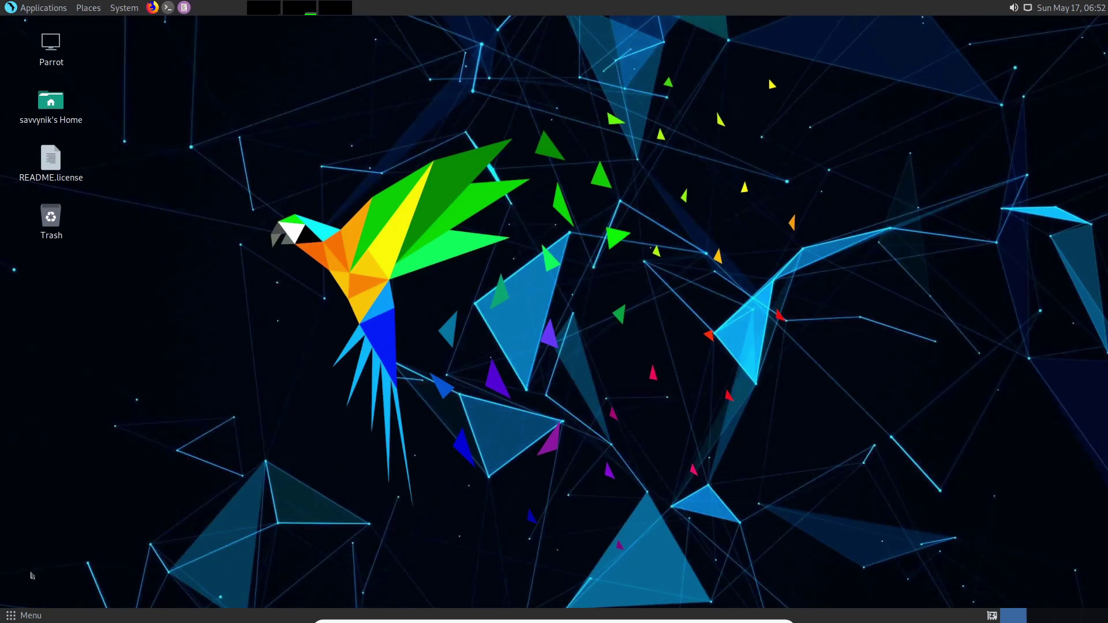
- Launch MATE Terminal from a Menu search for 'terminal' and minimize it
{"action": "left_click", "coordinate": [30, 616]}
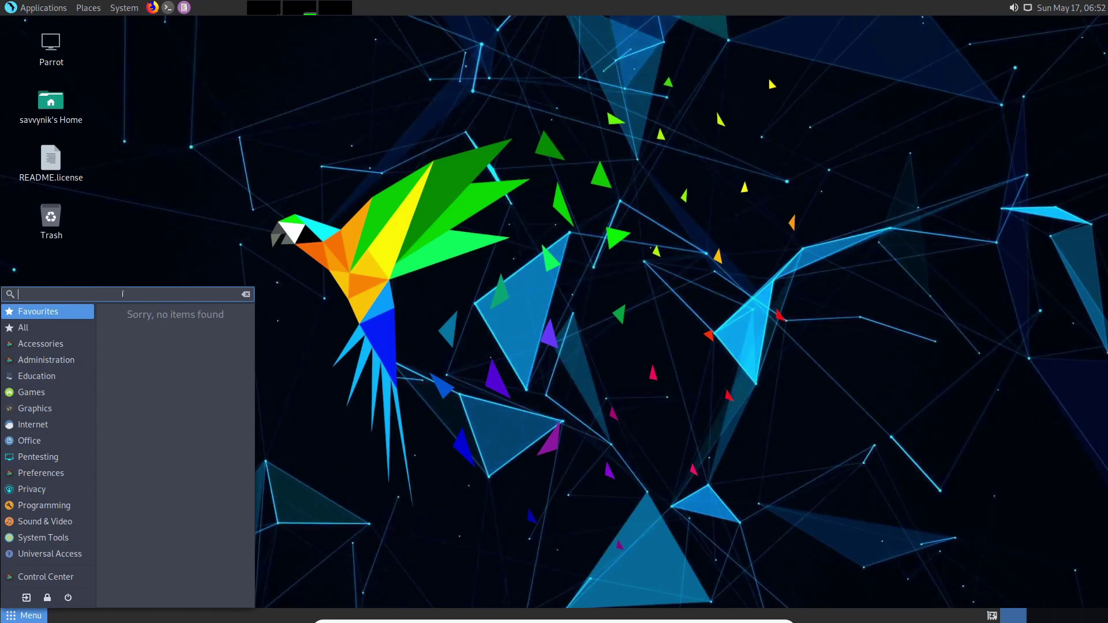
{"action": "type", "text": "terminal"}
{"action": "left_click", "coordinate": [150, 334]}
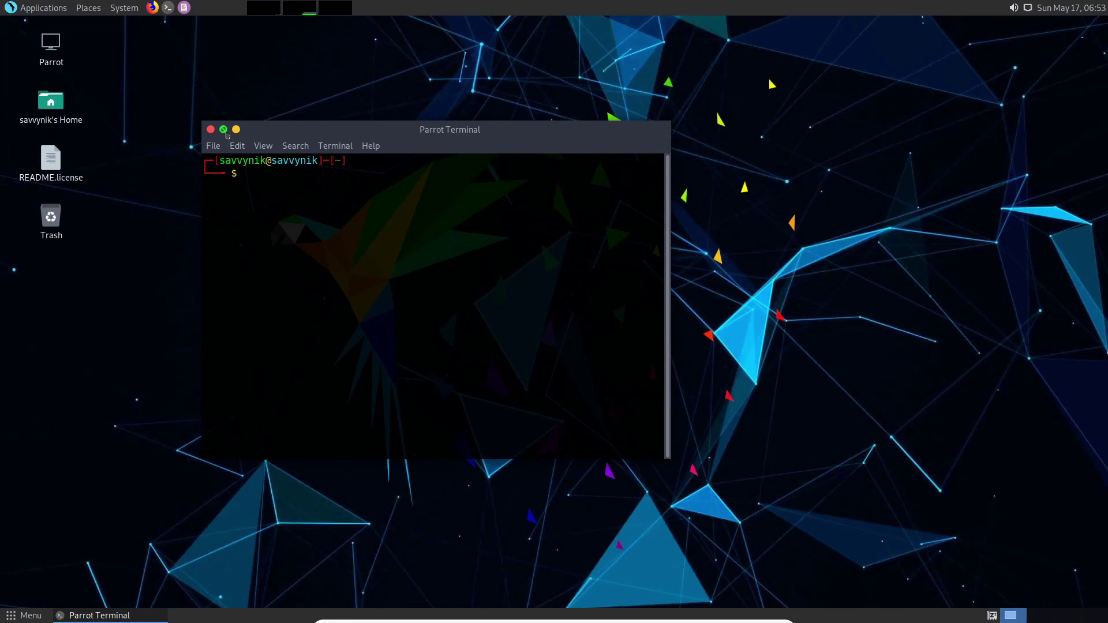
{"action": "left_click", "coordinate": [236, 129]}
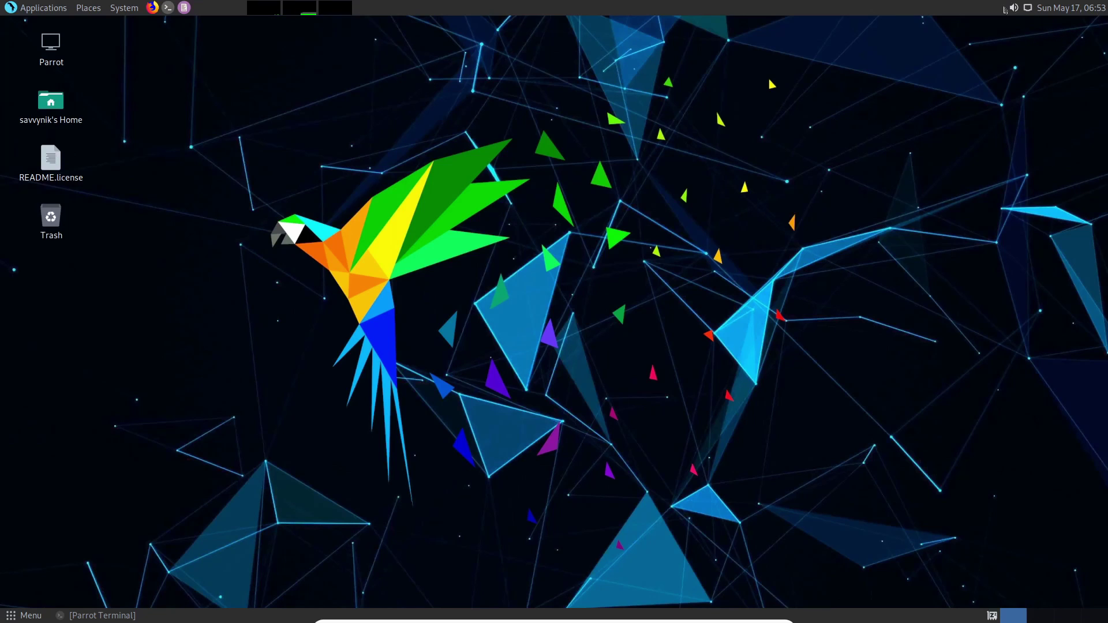
- View the network connection options in the panel applet and dismiss them unchanged
{"action": "left_click", "coordinate": [1028, 8]}
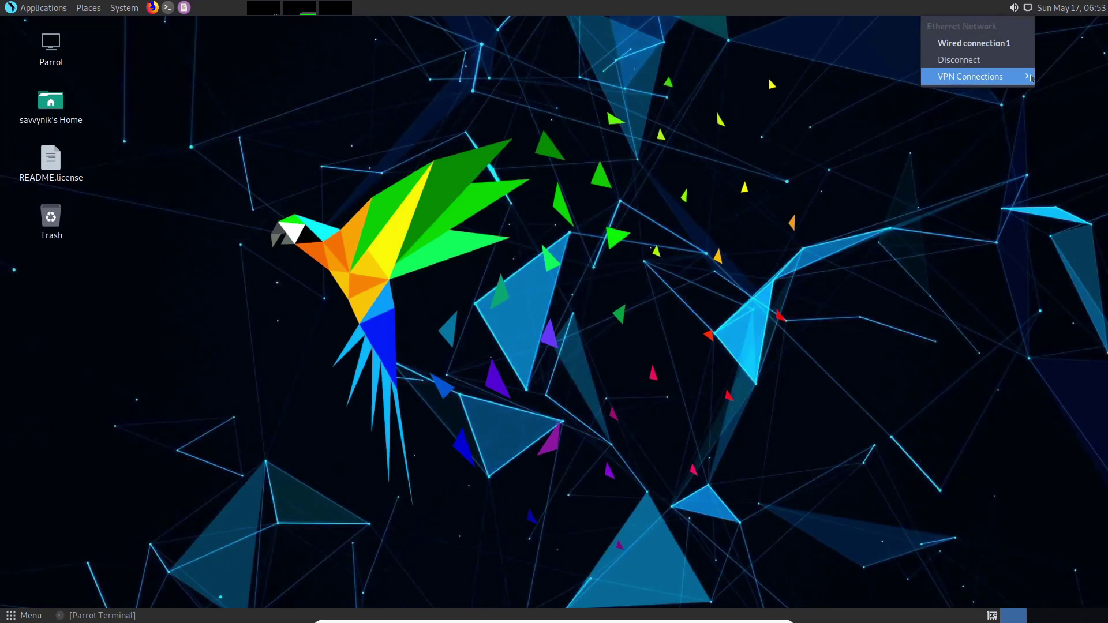
{"action": "left_click", "coordinate": [1028, 9]}
{"action": "left_click", "coordinate": [1028, 9]}
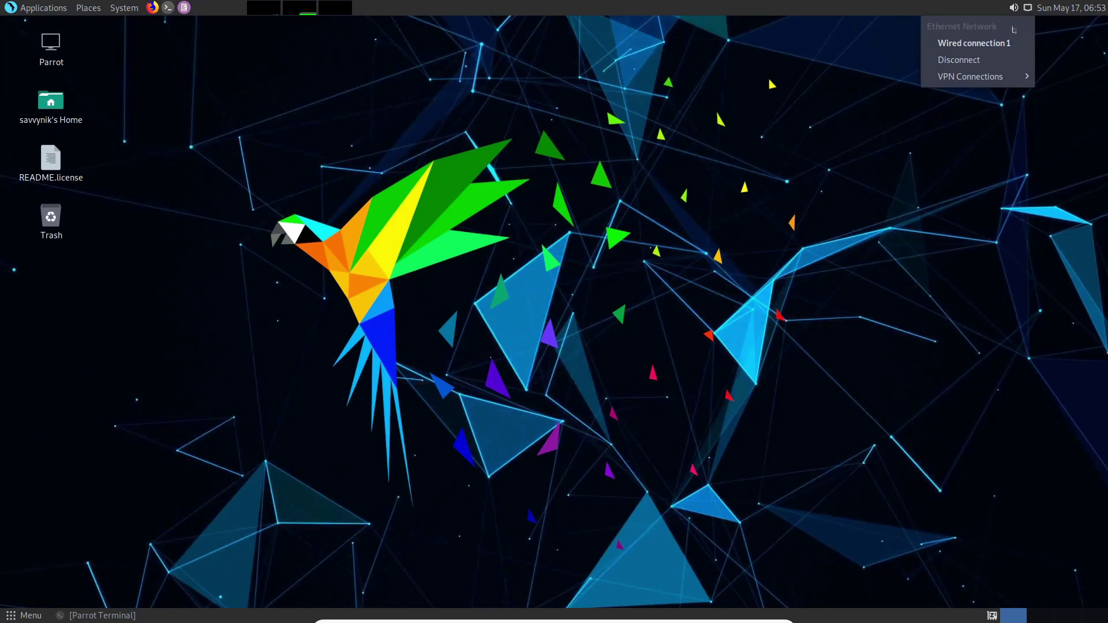
{"action": "left_click", "coordinate": [1068, 16]}
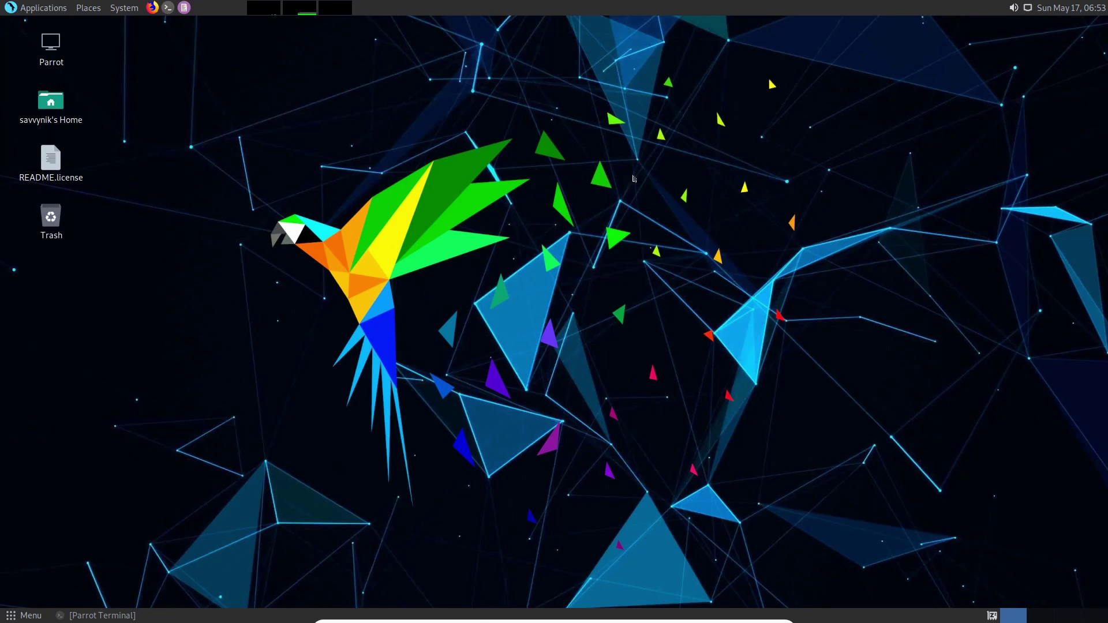
- Restore the terminal, run htop, and view it maximized with enlarged text
{"action": "left_click", "coordinate": [130, 615]}
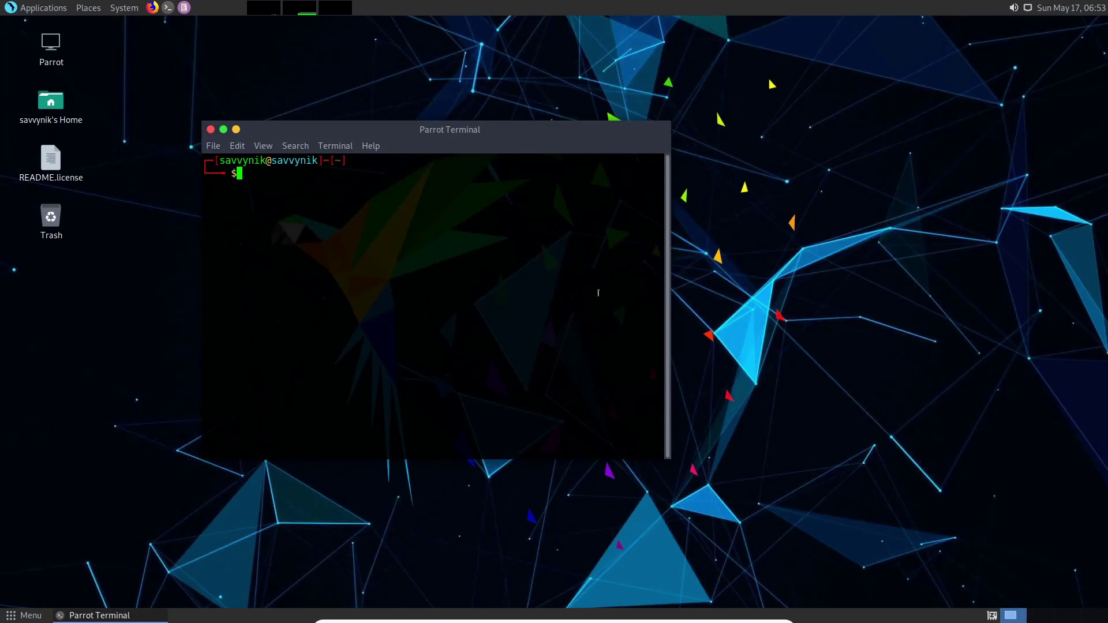
{"action": "type", "text": "htop"}
{"action": "key", "text": "Return"}
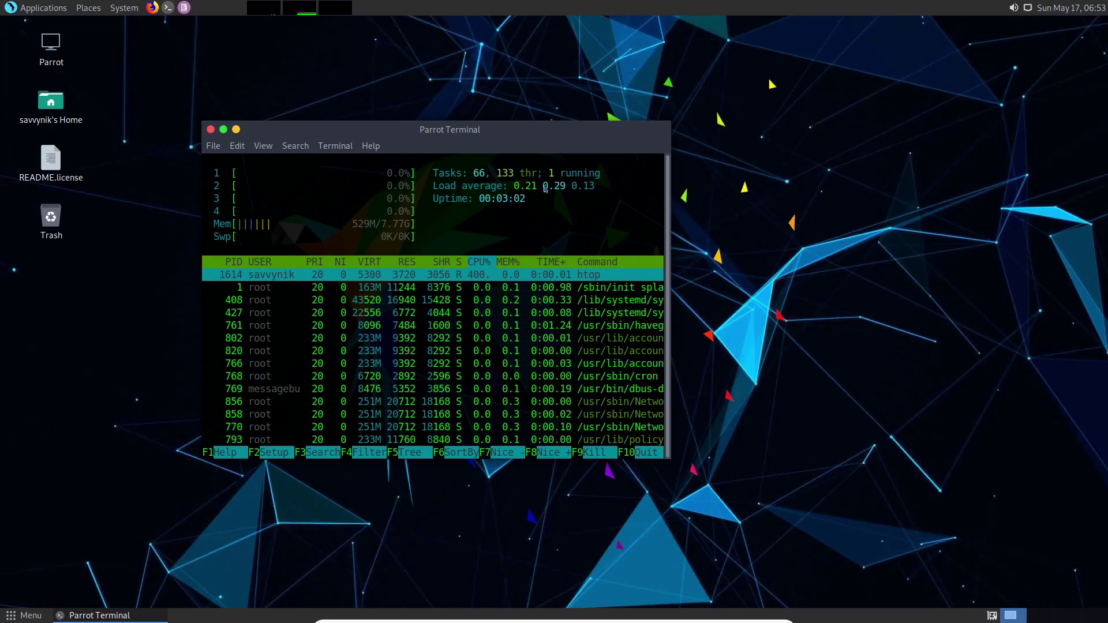
{"action": "double_click", "coordinate": [491, 131]}
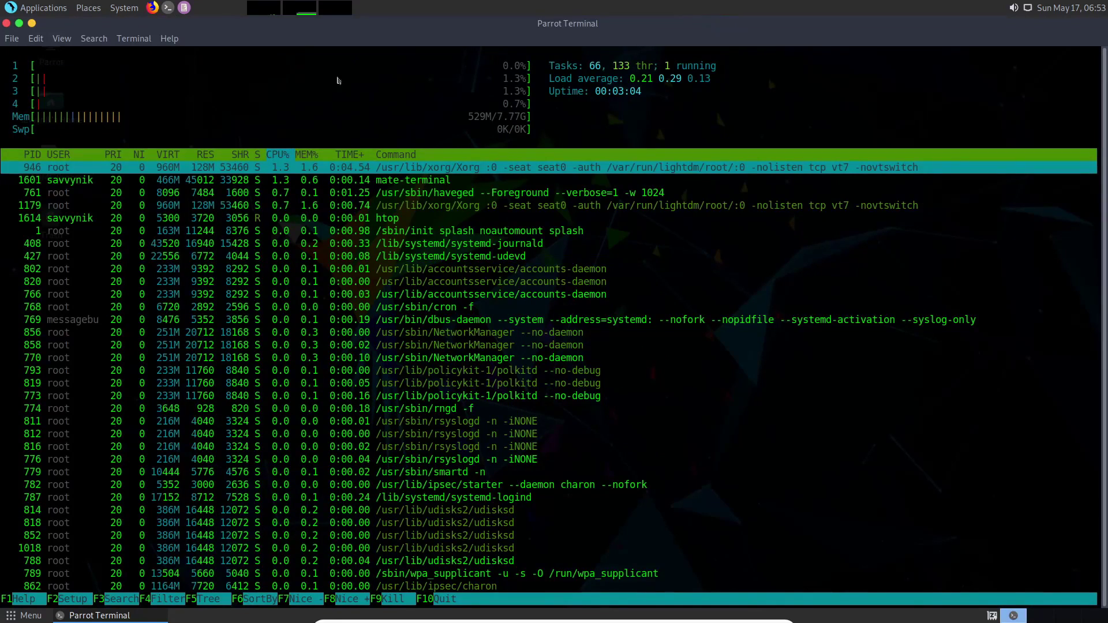
{"action": "key", "text": "ctrl+plus"}
{"action": "key", "text": "ctrl+plus"}
{"action": "key", "text": "ctrl+plus"}
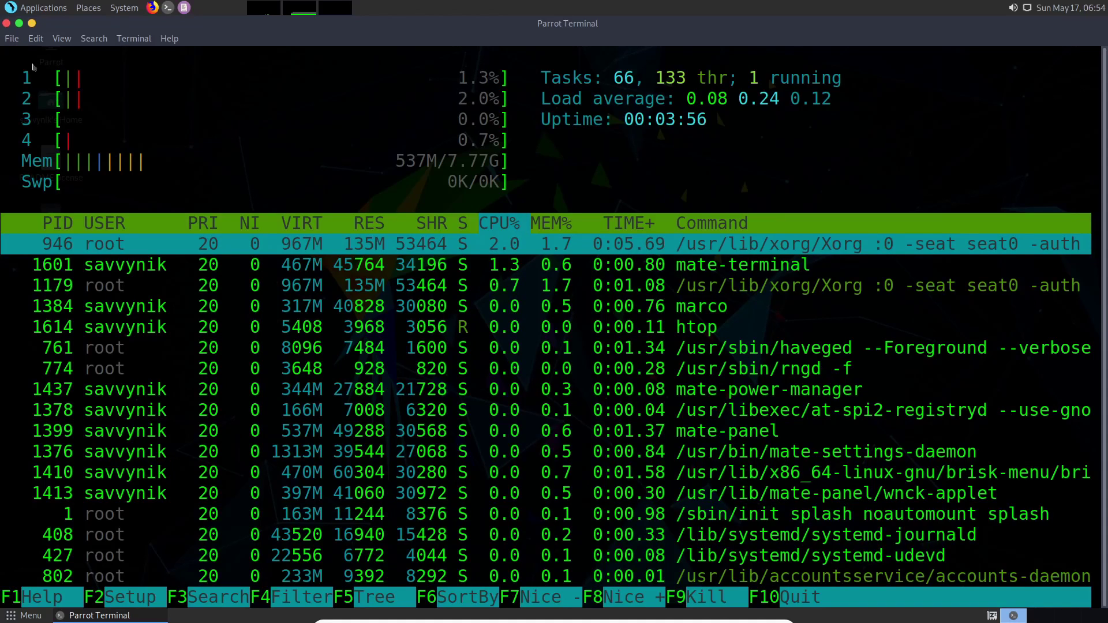
{"action": "left_click", "coordinate": [6, 23]}
{"action": "left_click", "coordinate": [623, 354]}
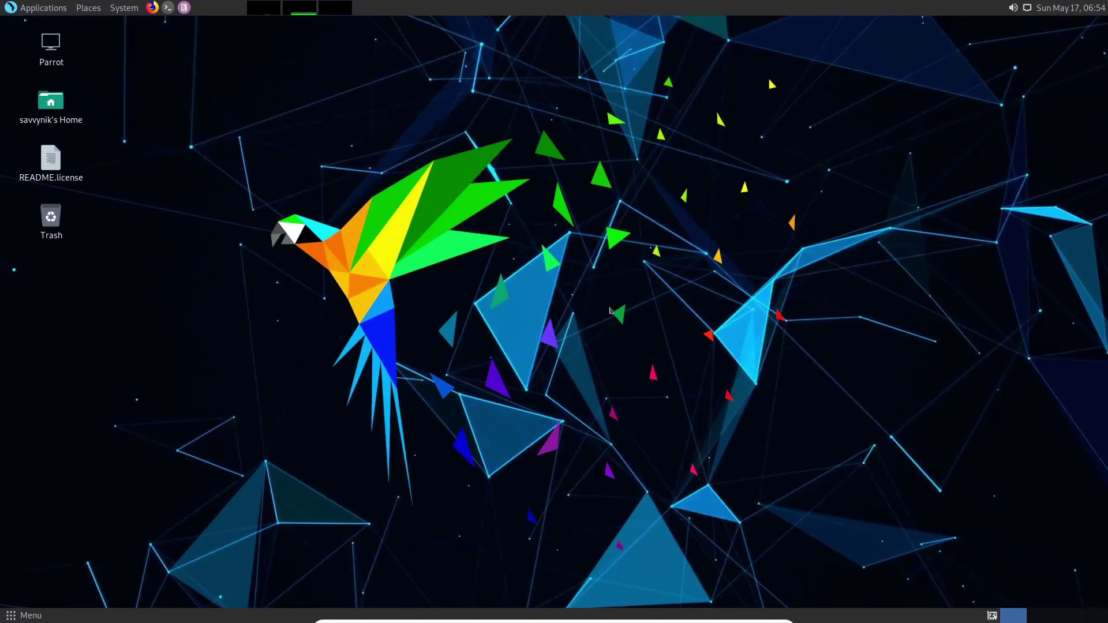